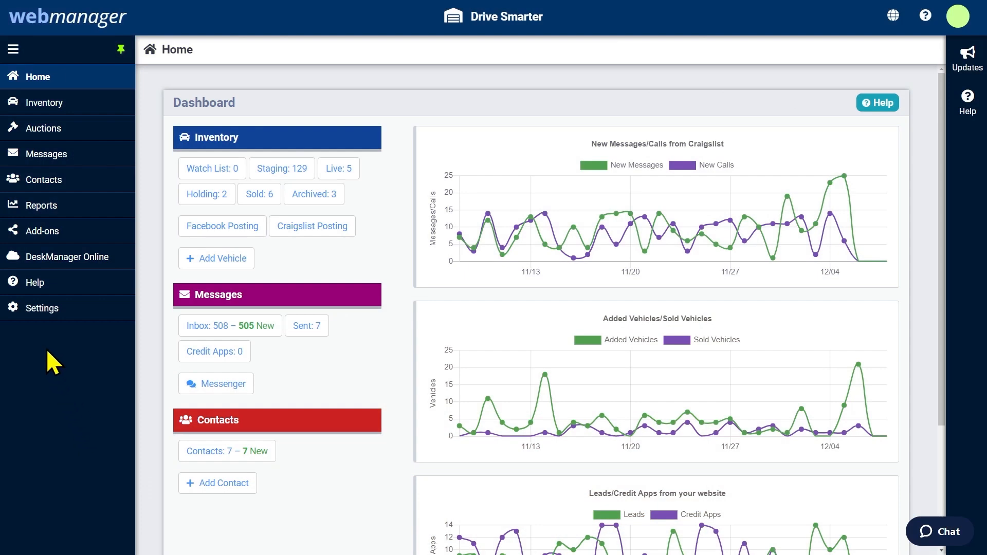
# Open the main lot's details under Account > Dealership Lots and look them over
pyautogui.click(41, 308)
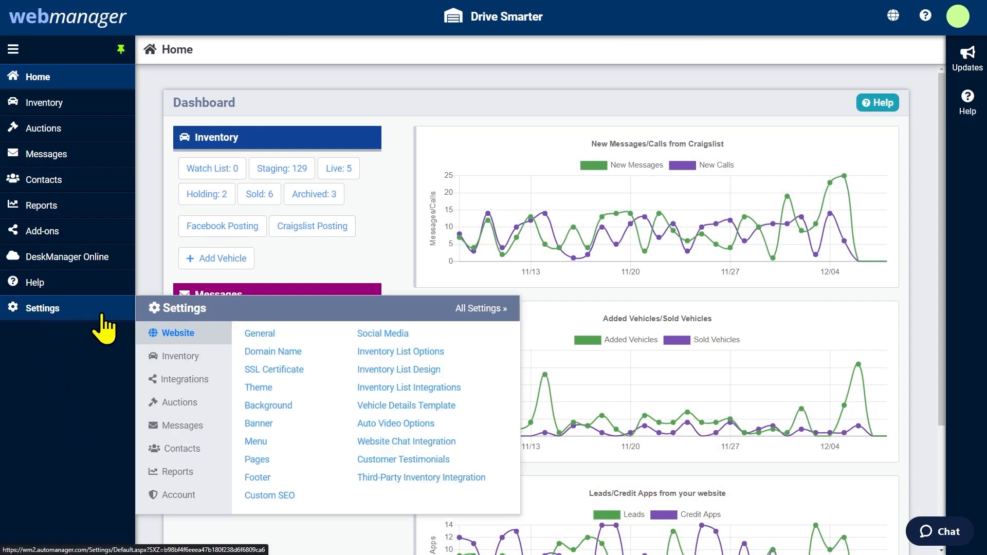
pyautogui.click(177, 495)
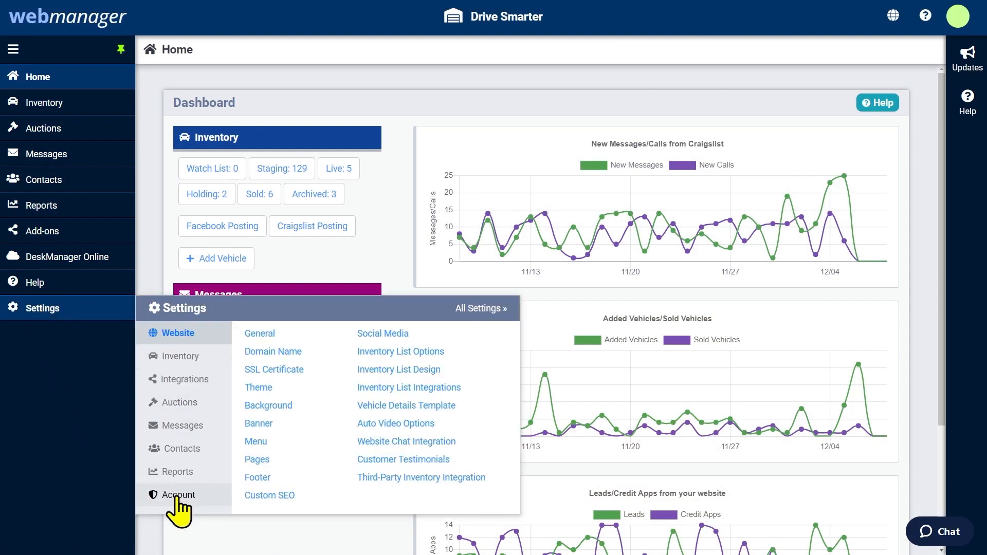
pyautogui.click(277, 354)
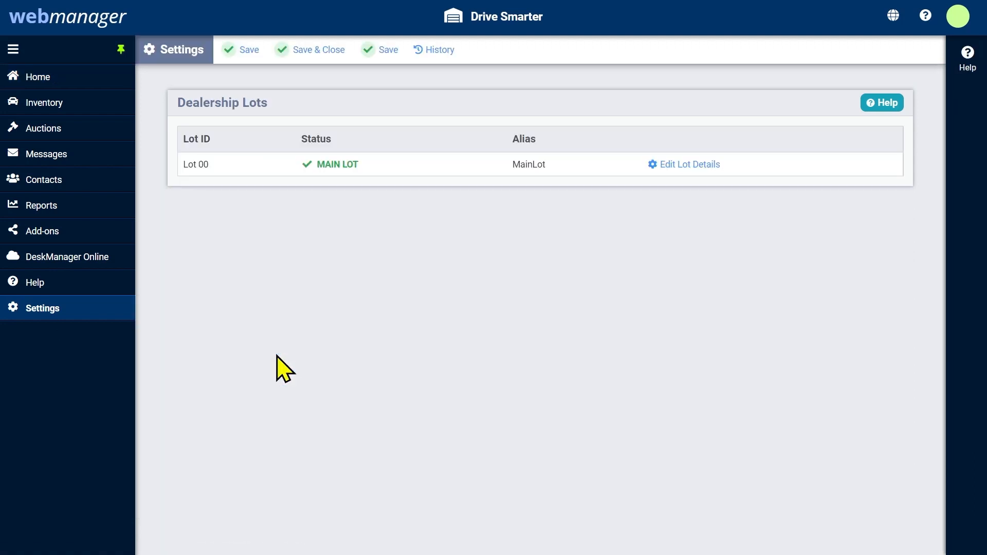
pyautogui.click(679, 165)
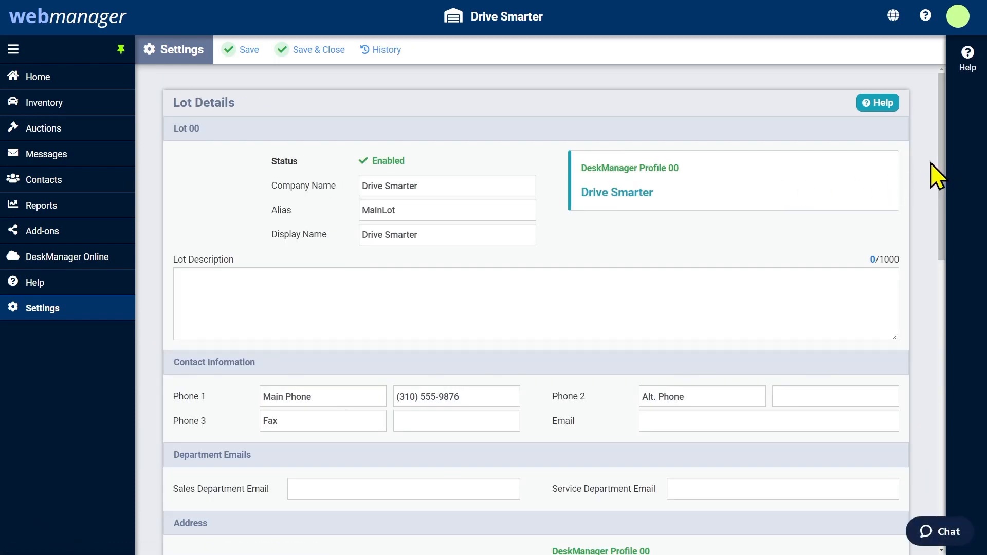
pyautogui.scroll(-5, 931, 163)
pyautogui.scroll(-6, 931, 162)
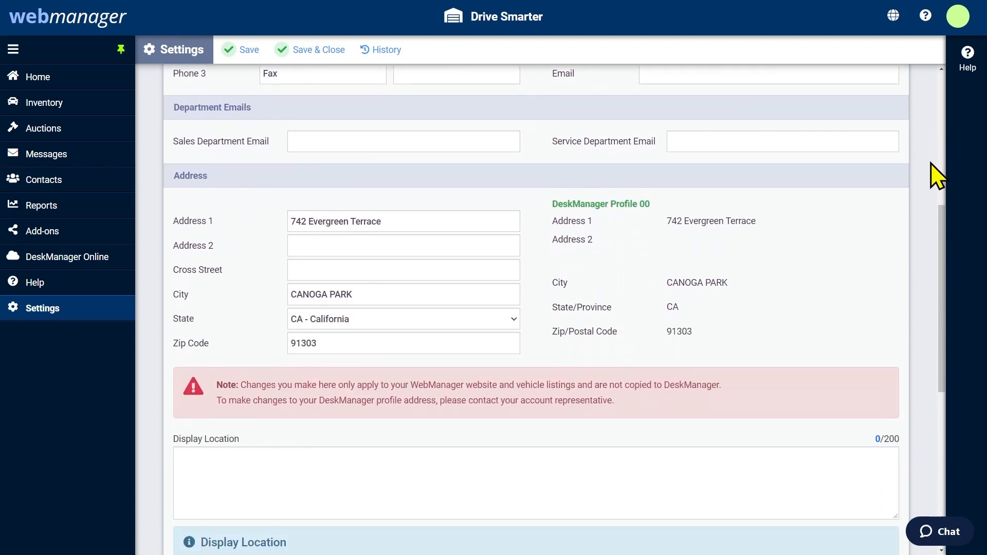
pyautogui.scroll(-2, 931, 163)
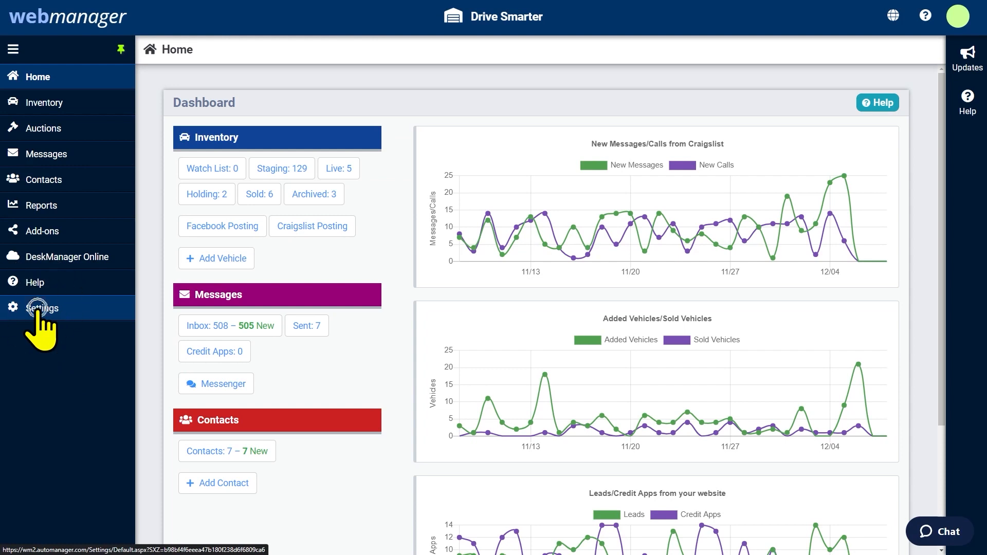
# Add a new account user with their e-mail address, save it, and begin another user
pyautogui.moveTo(38, 311)
pyautogui.click(173, 495)
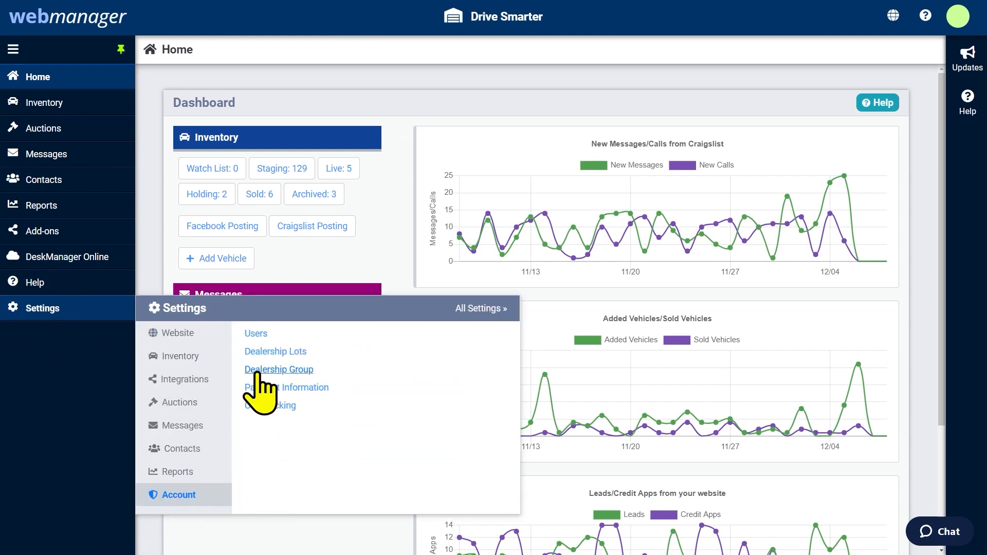
pyautogui.click(258, 335)
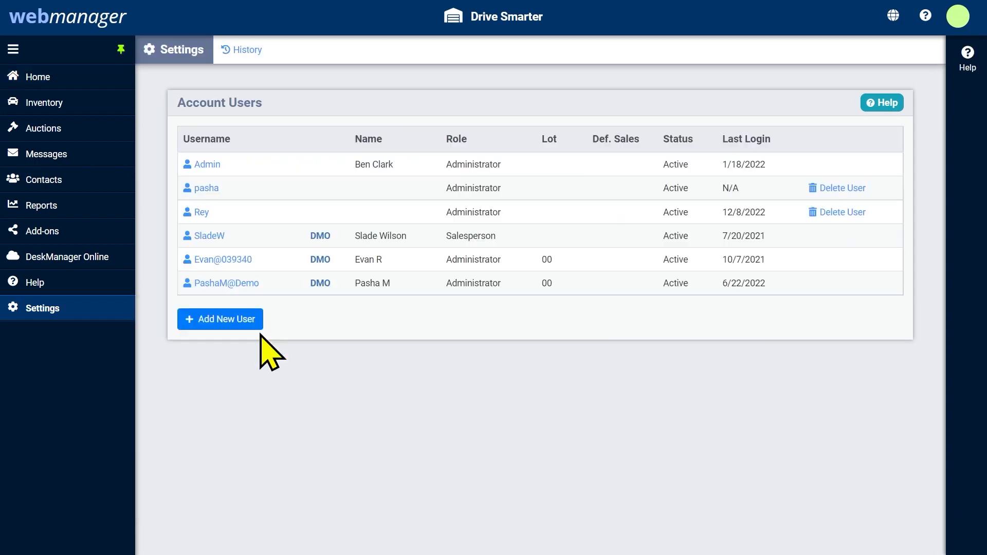
pyautogui.click(224, 323)
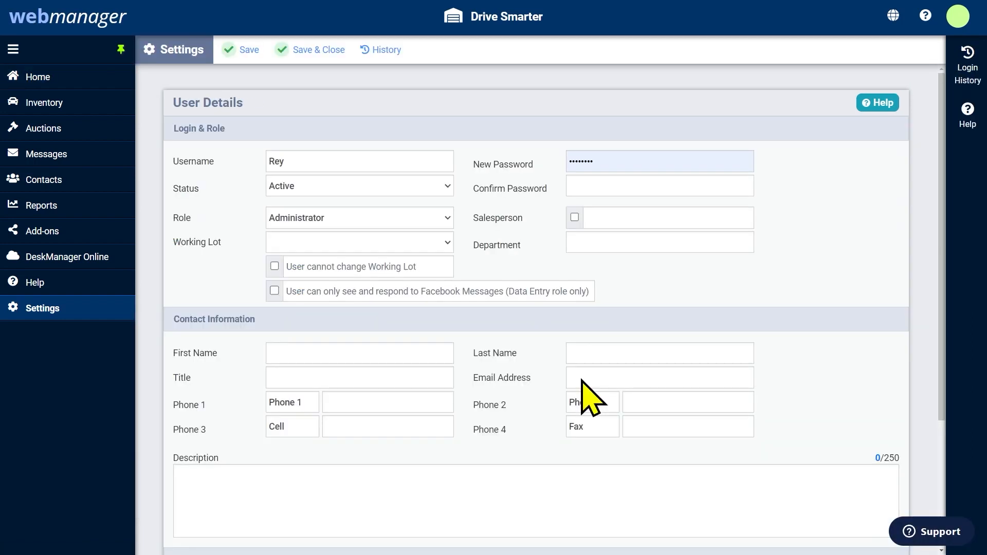
pyautogui.click(582, 381)
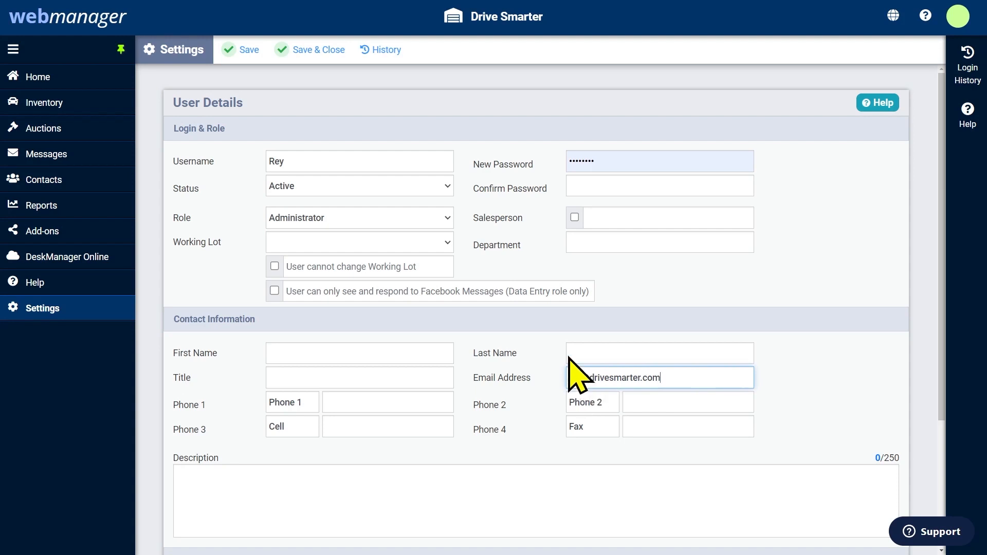
pyautogui.click(323, 55)
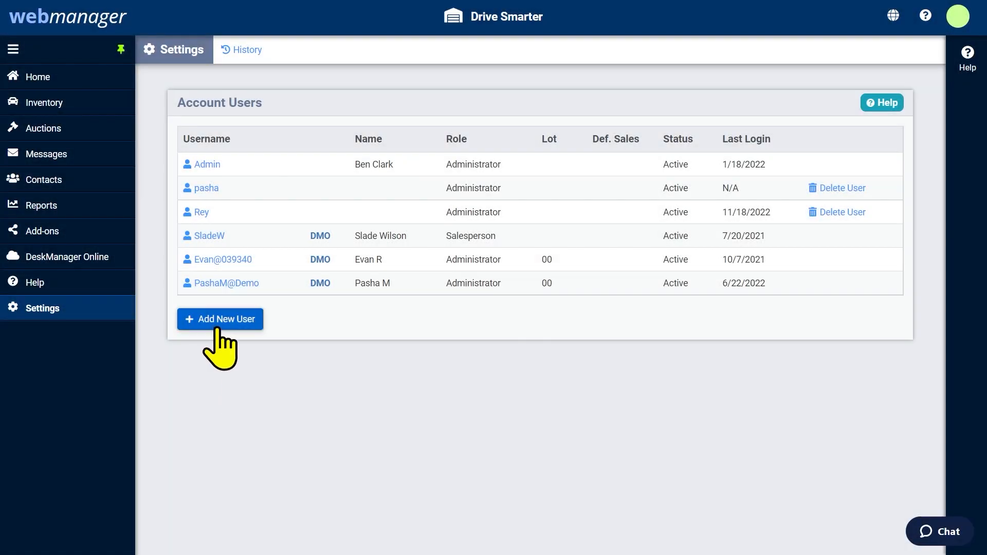
pyautogui.click(217, 325)
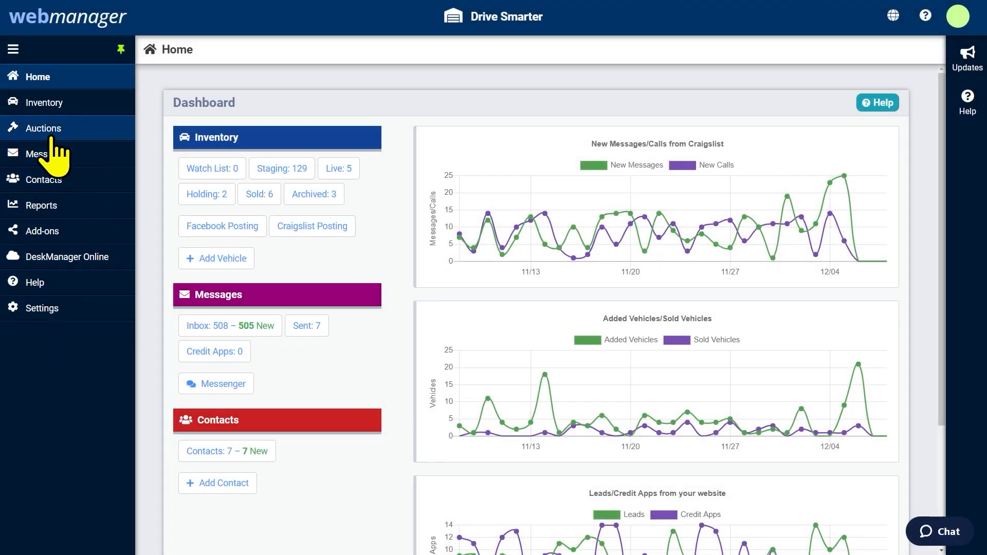
# Add the 2018 Ford F-350 from VIN 1FT8W3BT3JEB78290 with stock number 14792020
pyautogui.click(50, 105)
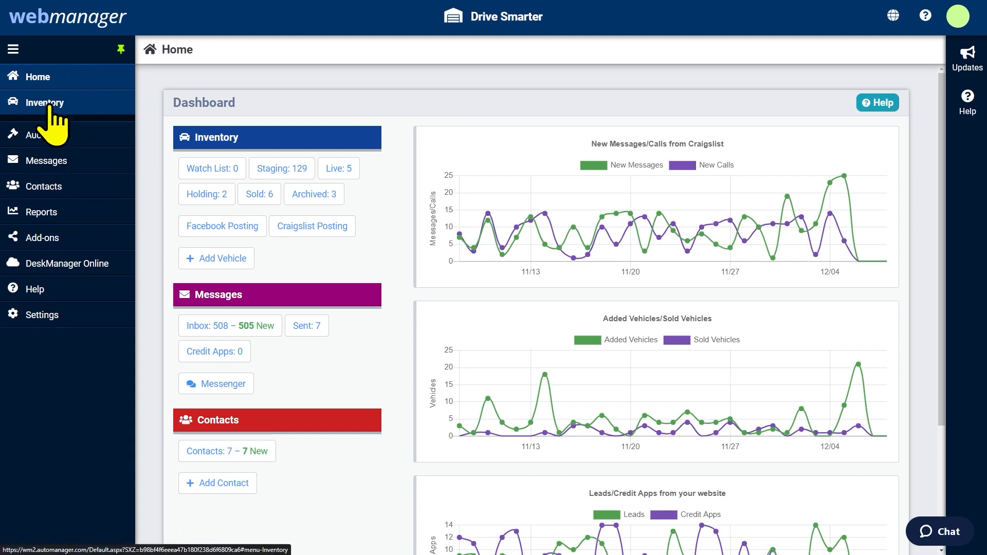
pyautogui.click(46, 147)
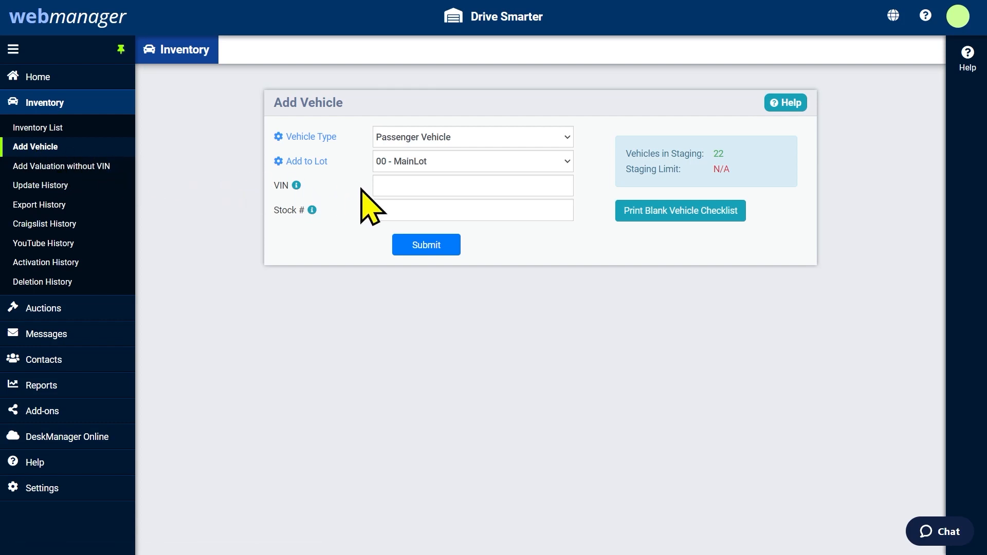
pyautogui.click(390, 187)
pyautogui.click(390, 187)
pyautogui.write('1FT8W3BT3JEB78290')
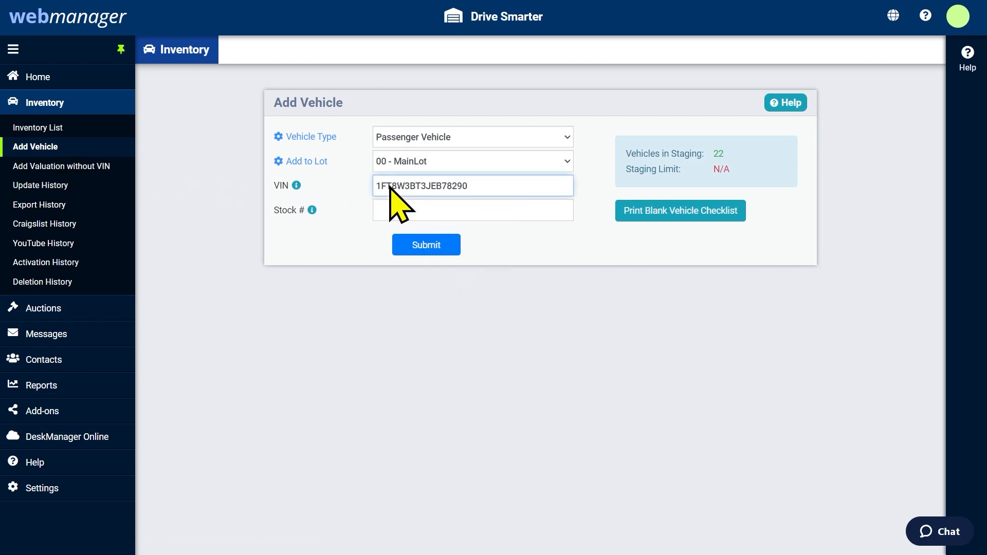
pyautogui.click(380, 213)
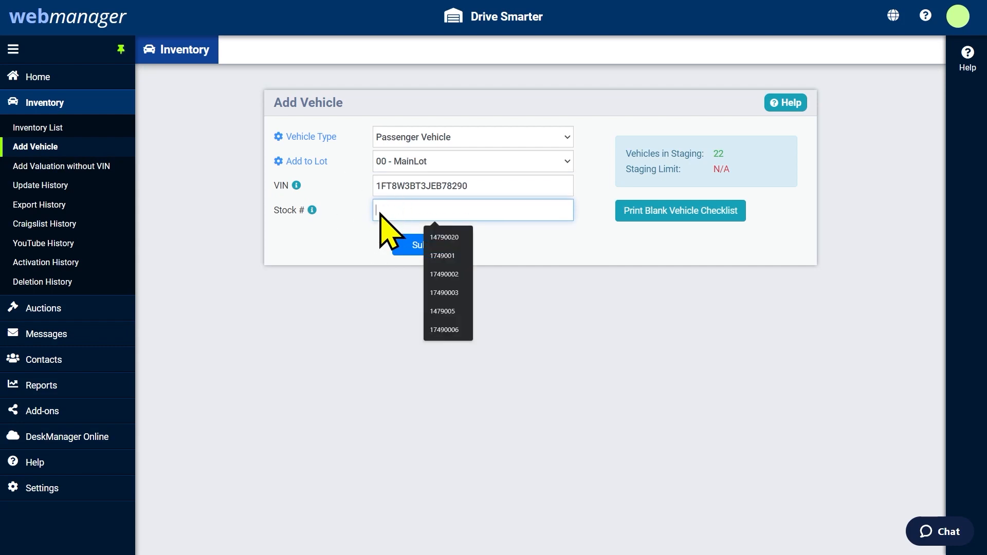
pyautogui.write('14792020')
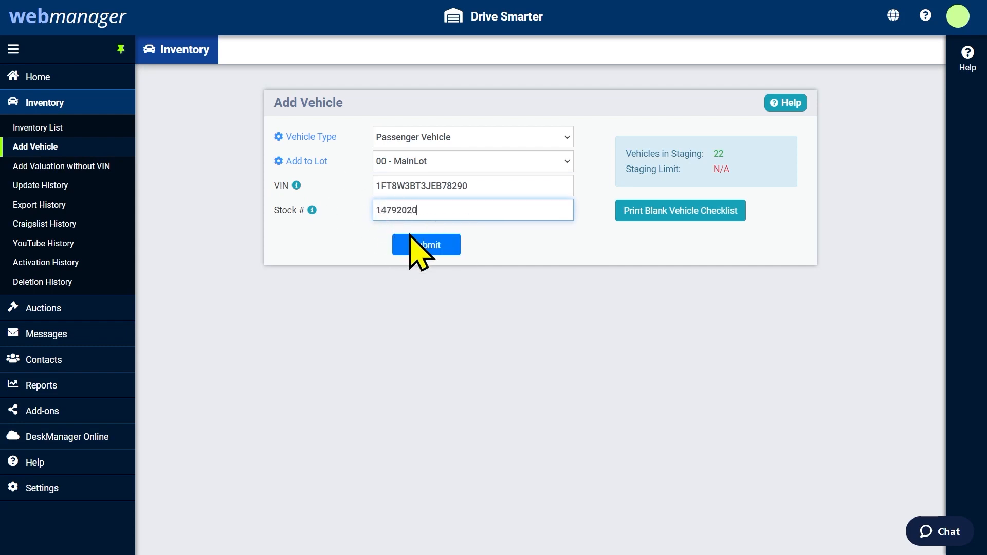
pyautogui.click(422, 245)
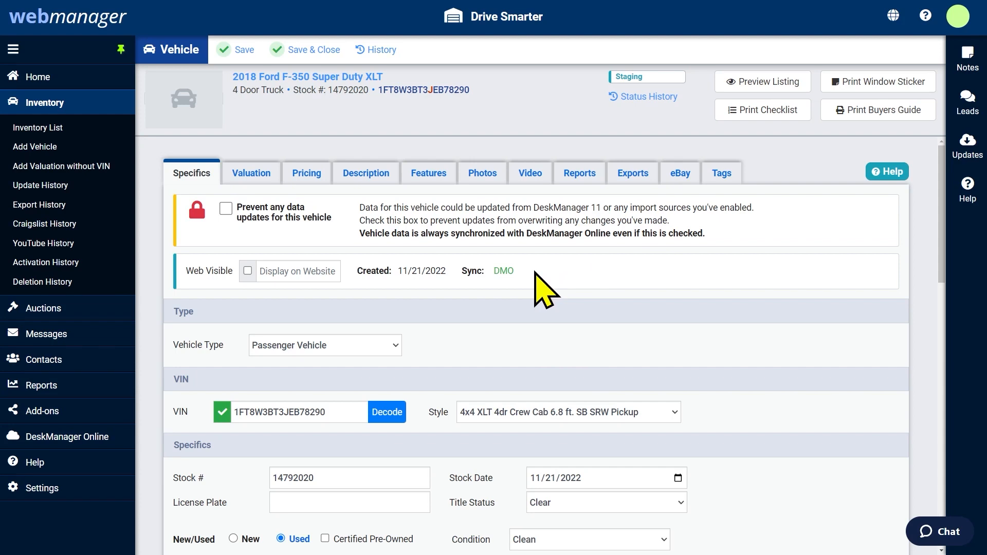
# Set the F-350's Style to 4x4 XL 4dr Crew Cab 8 ft. LB SRW Pickup and save it
pyautogui.scroll(-3, 536, 273)
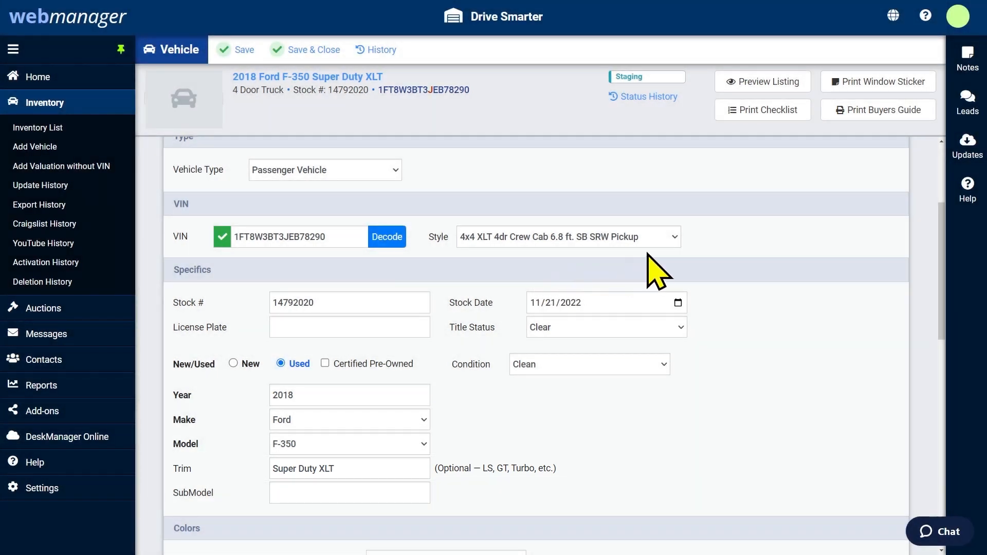
pyautogui.click(675, 237)
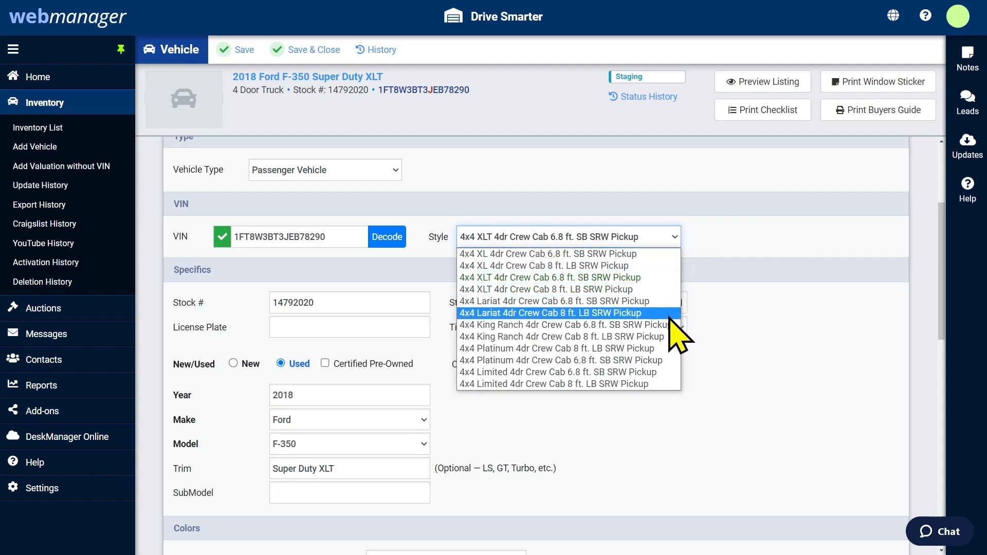
pyautogui.click(665, 266)
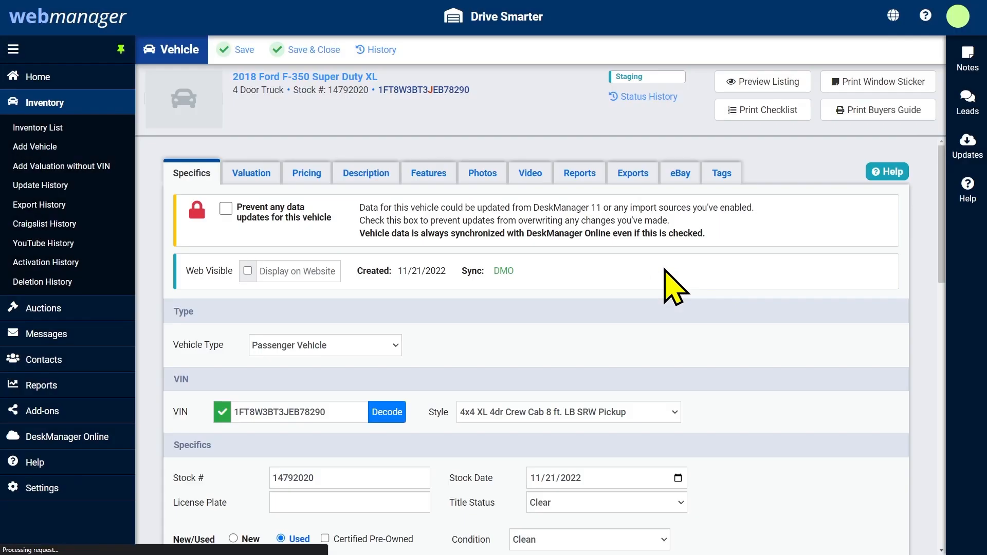
pyautogui.click(317, 55)
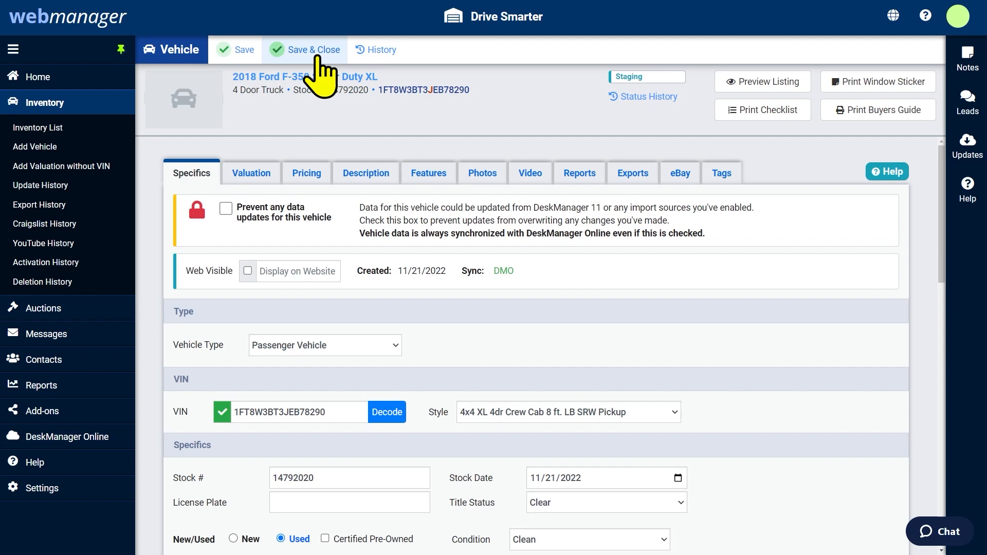
pyautogui.click(315, 50)
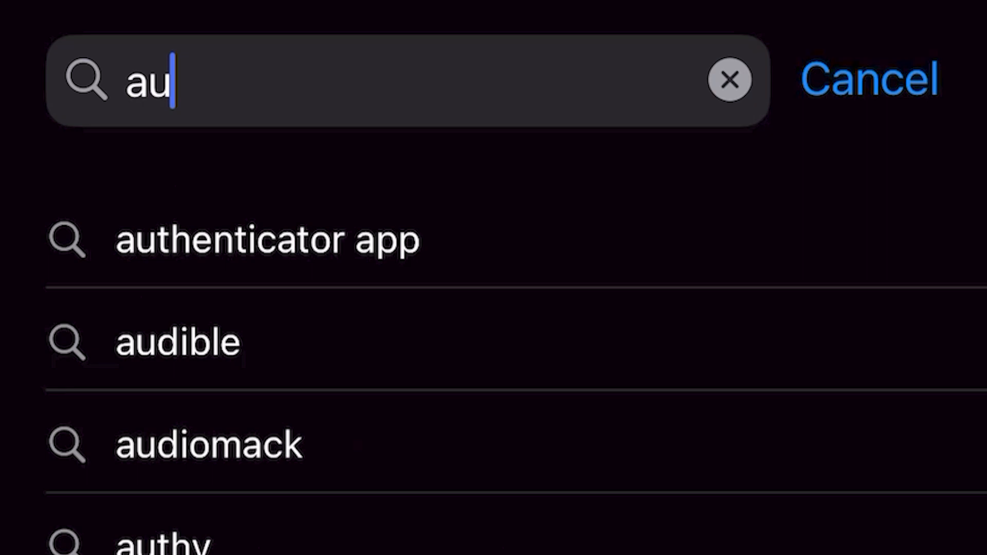
# Search the App Store for AutoManager Mobile
pyautogui.write('tomanage')
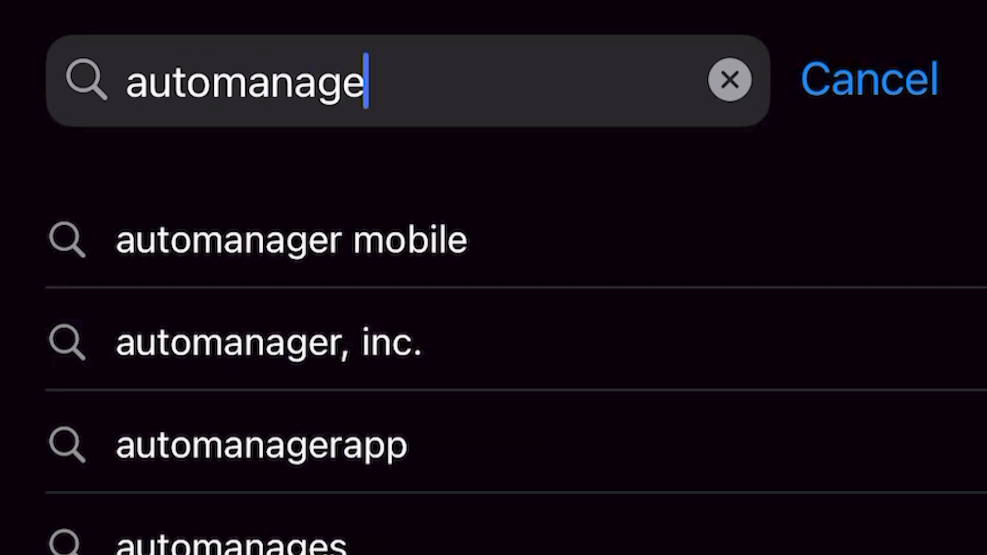
pyautogui.write('r mobile')
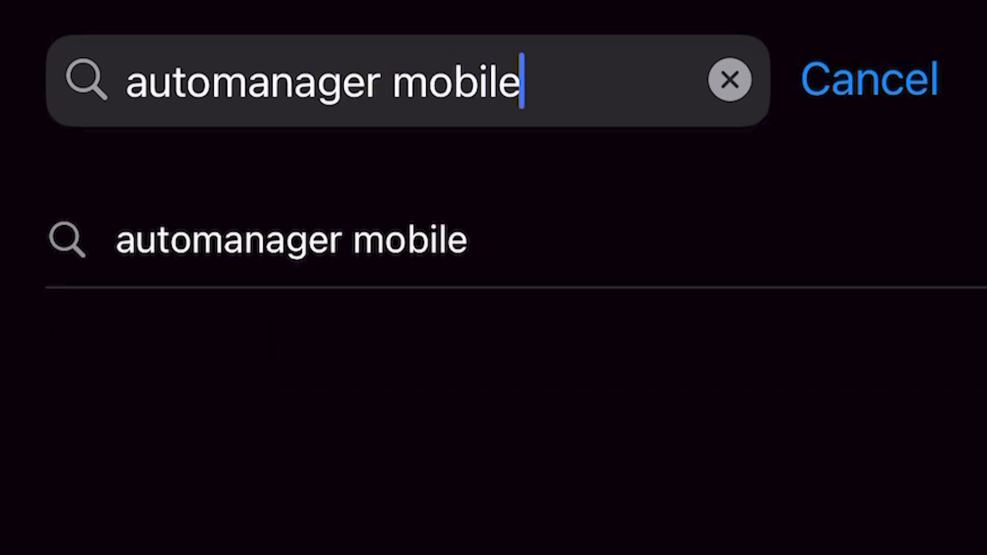
pyautogui.press('Return')
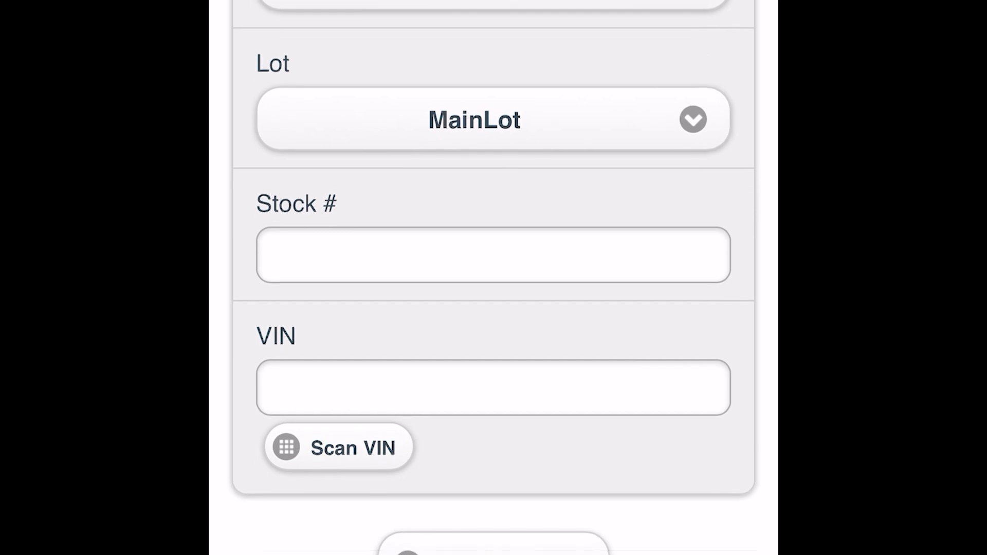
# Scan the Scion FR-S's VIN, then select four red car photos for multi-photo upload
pyautogui.click(339, 368)
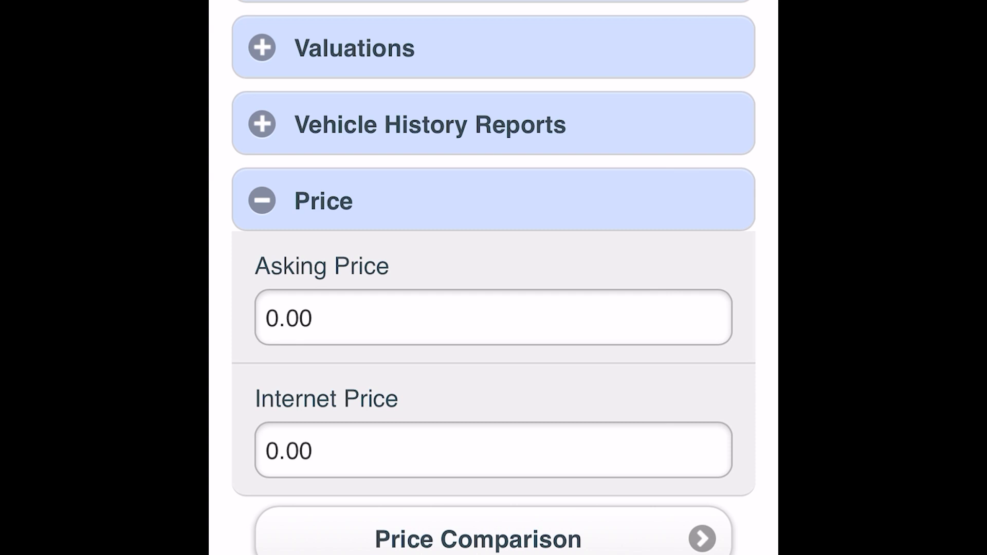
pyautogui.scroll(7, 494, 308)
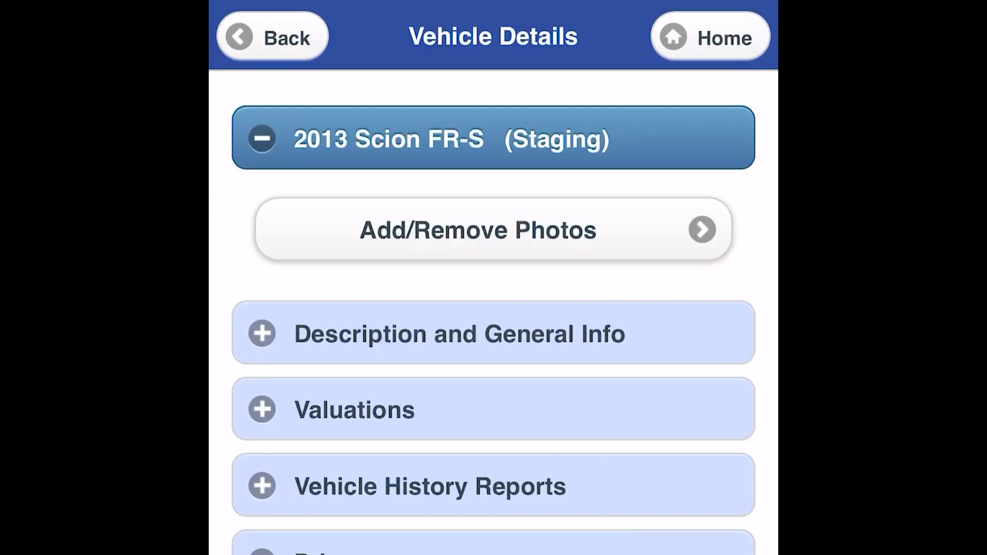
pyautogui.click(494, 230)
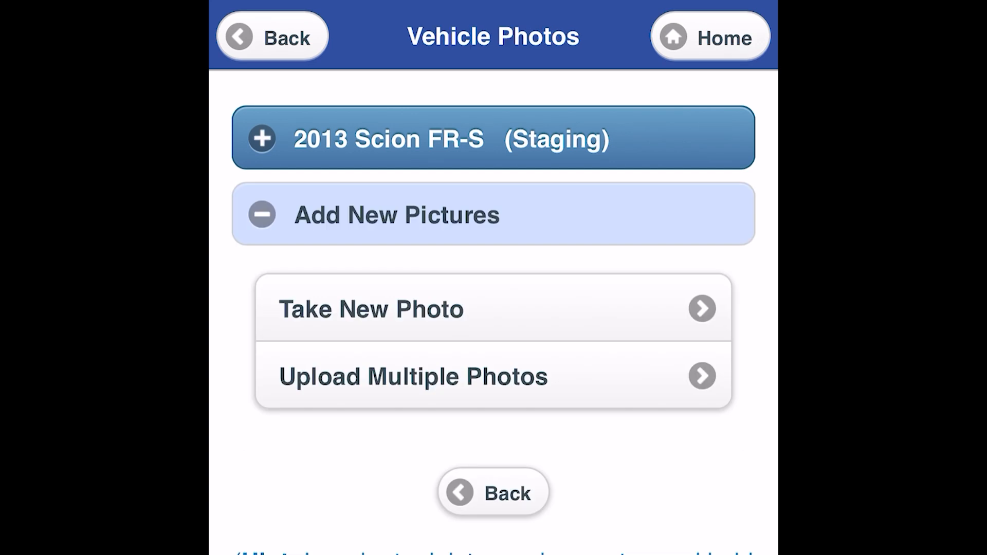
pyautogui.click(494, 376)
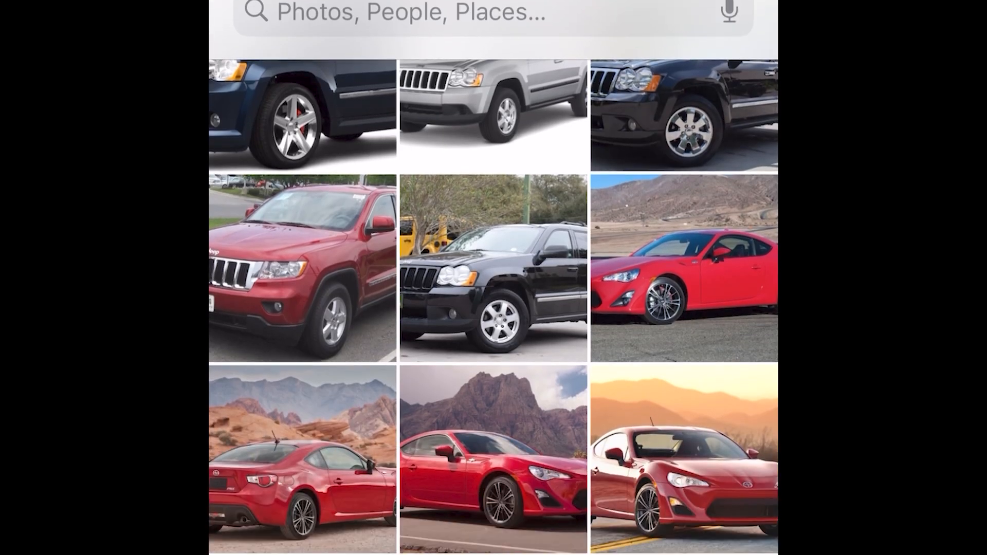
pyautogui.click(493, 460)
pyautogui.click(685, 459)
pyautogui.click(303, 459)
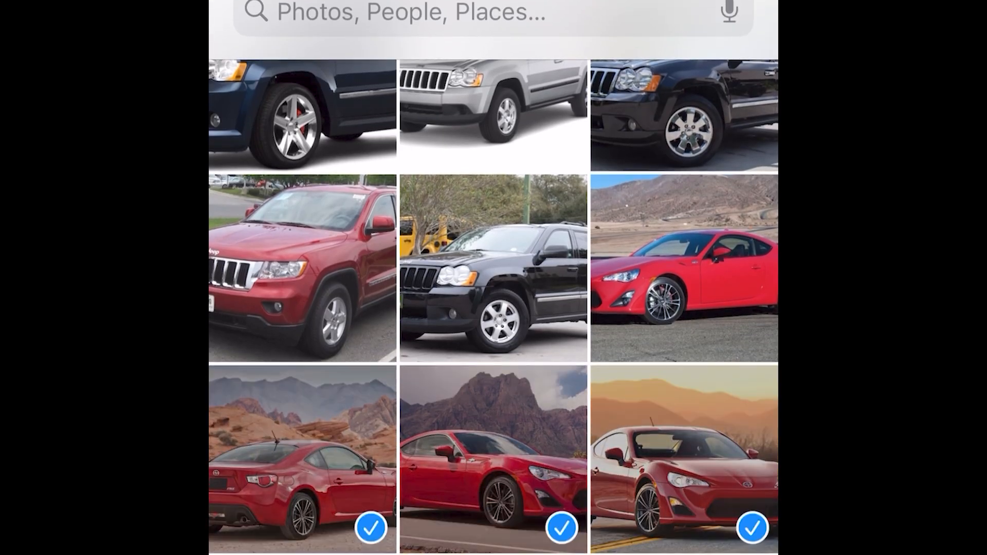
pyautogui.click(684, 269)
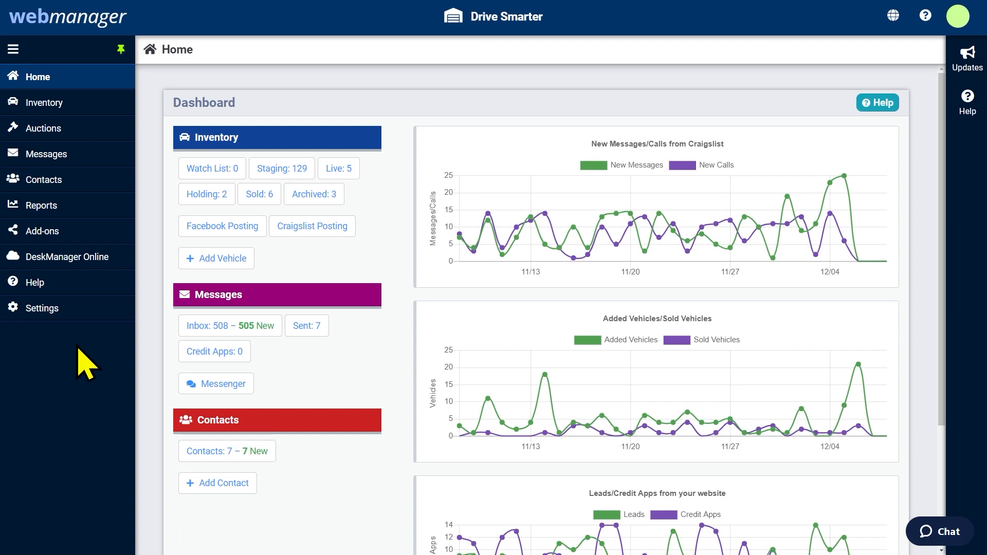
# Open the Inventory List and switch its View to Staging Inventory
pyautogui.click(47, 105)
pyautogui.click(35, 129)
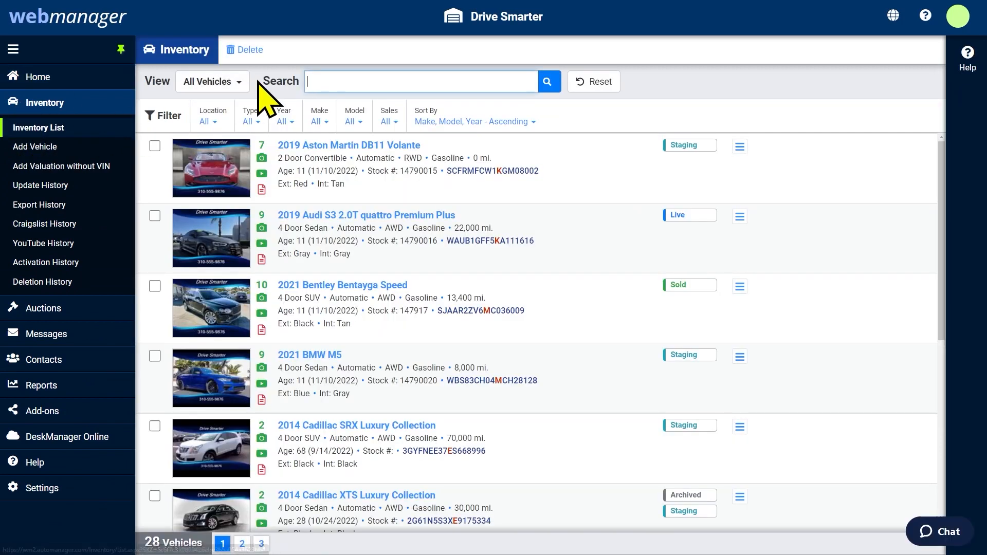
pyautogui.click(238, 84)
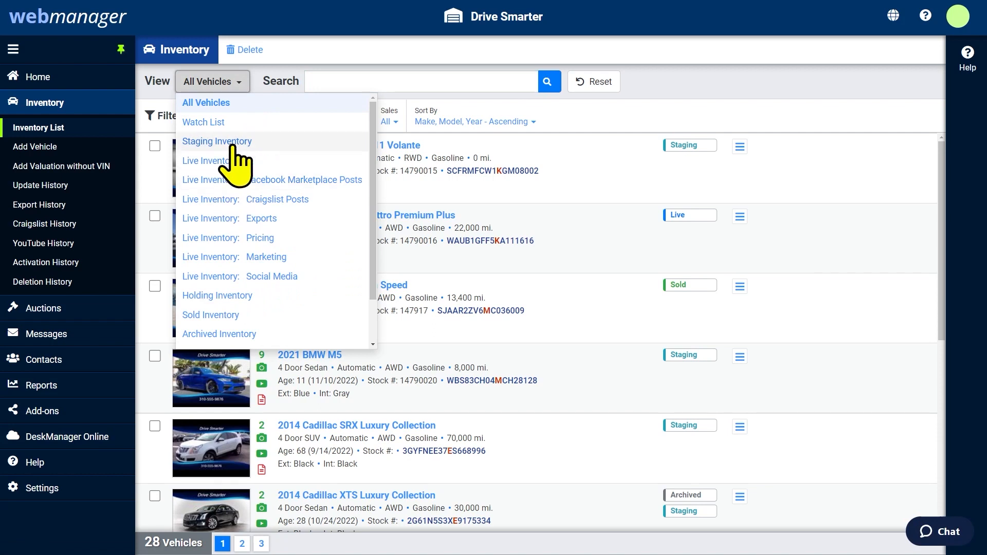
pyautogui.click(235, 105)
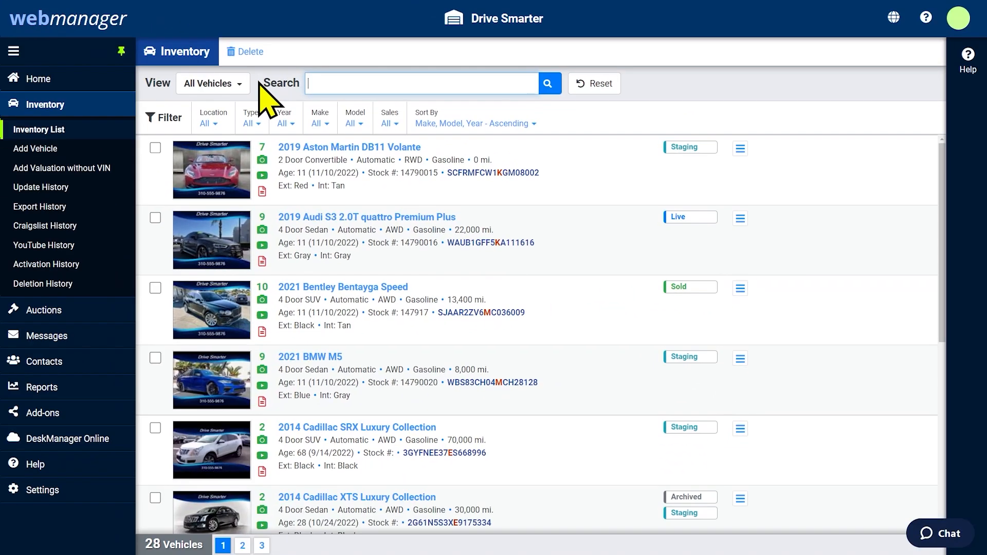
pyautogui.click(241, 84)
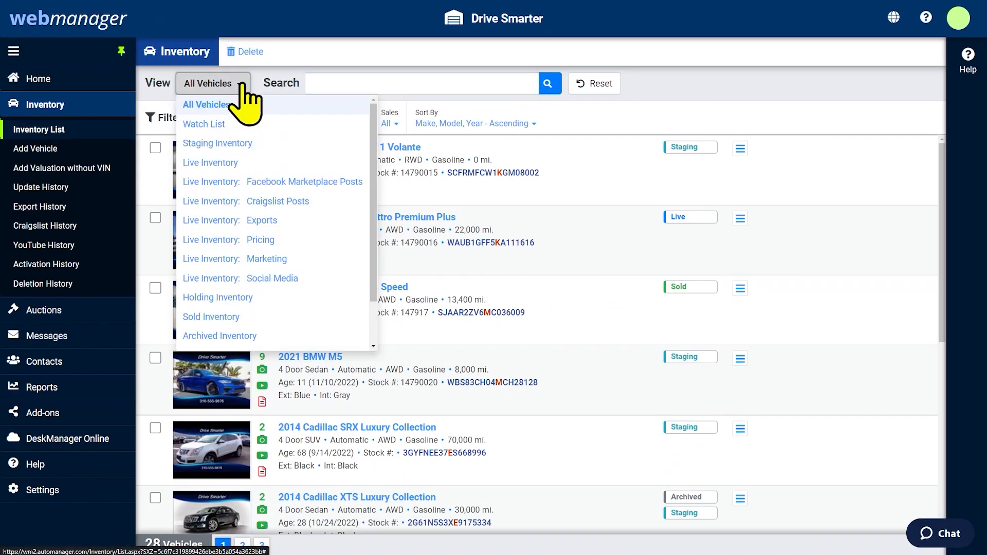
pyautogui.click(234, 143)
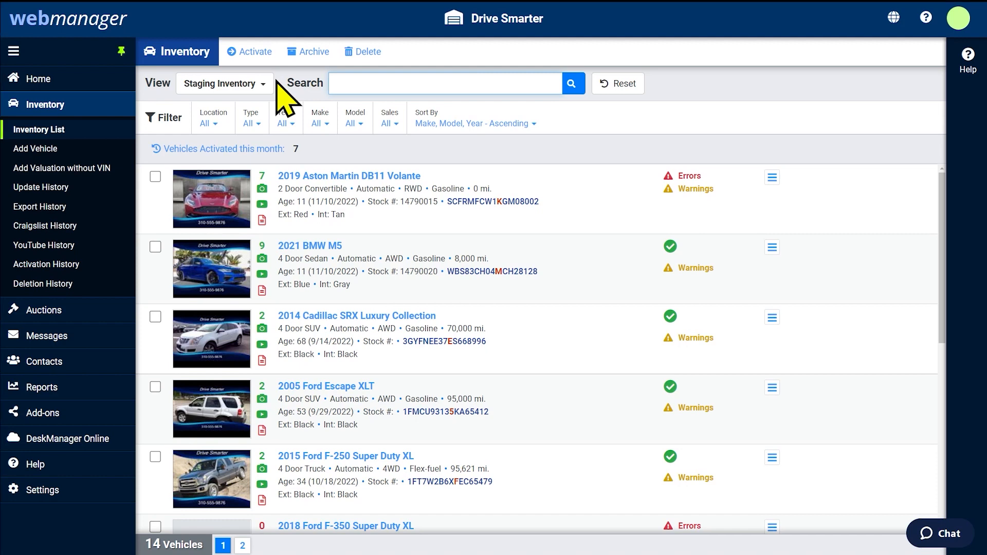
# Switch the inventory View through Live, Holding, Sold, and then Archived Inventory
pyautogui.click(267, 84)
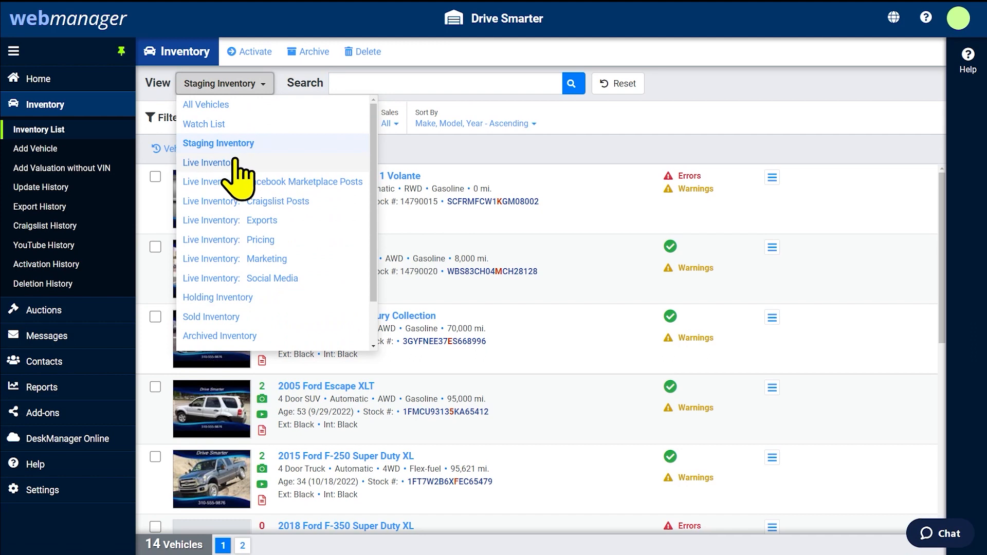
pyautogui.click(231, 163)
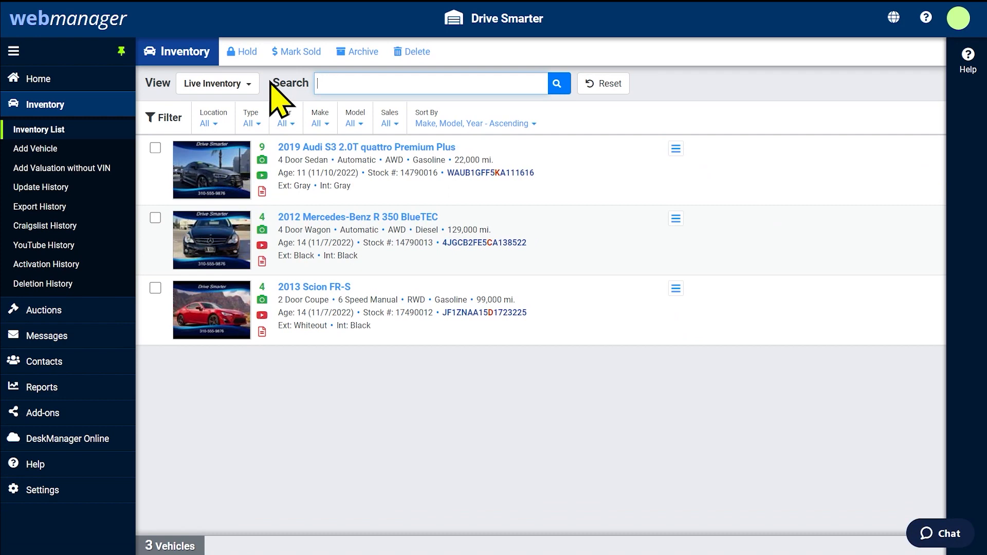
pyautogui.click(249, 84)
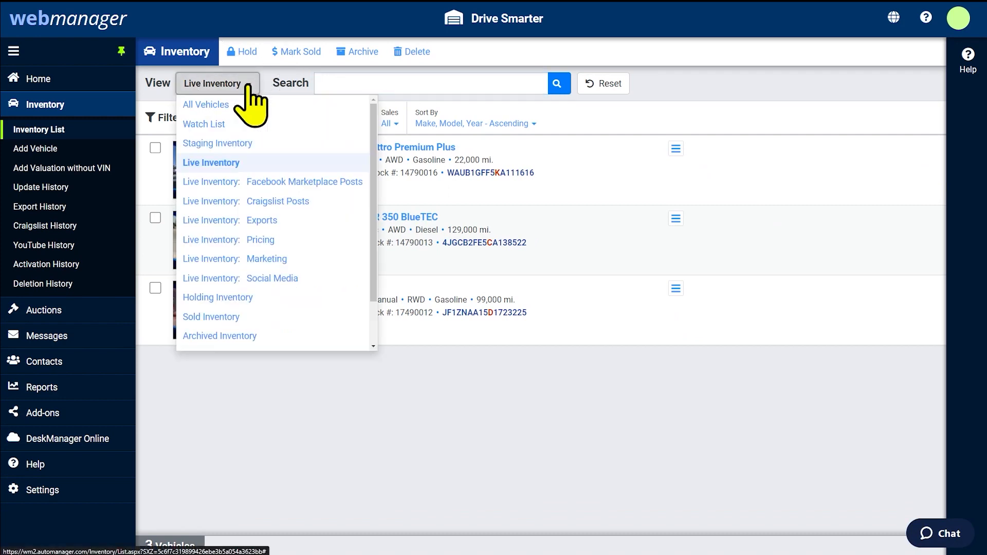
pyautogui.click(218, 298)
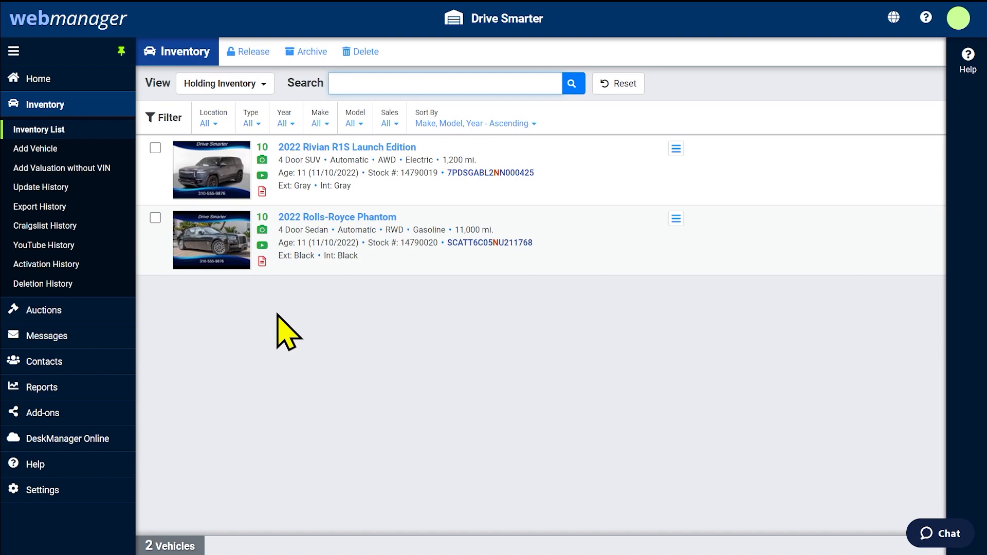
pyautogui.click(264, 88)
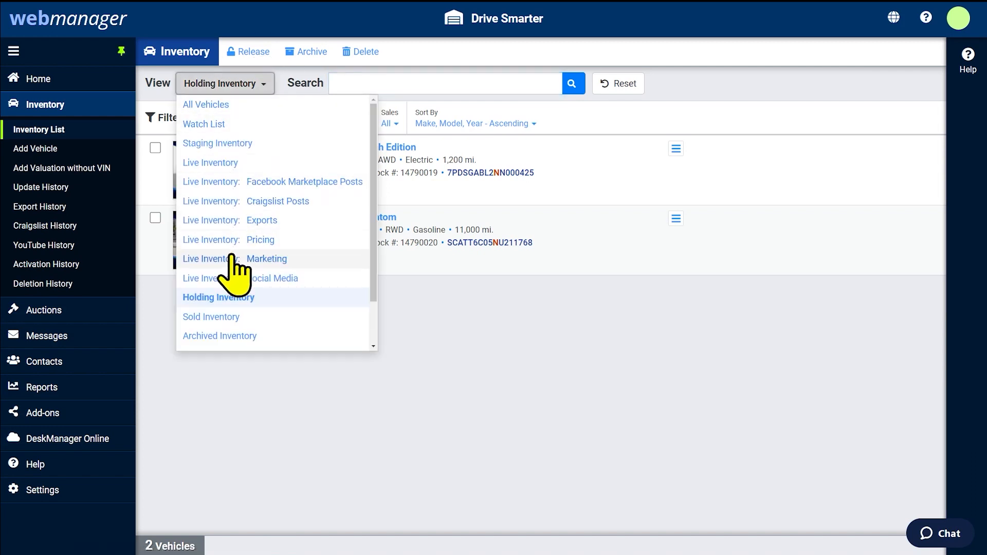
pyautogui.click(224, 318)
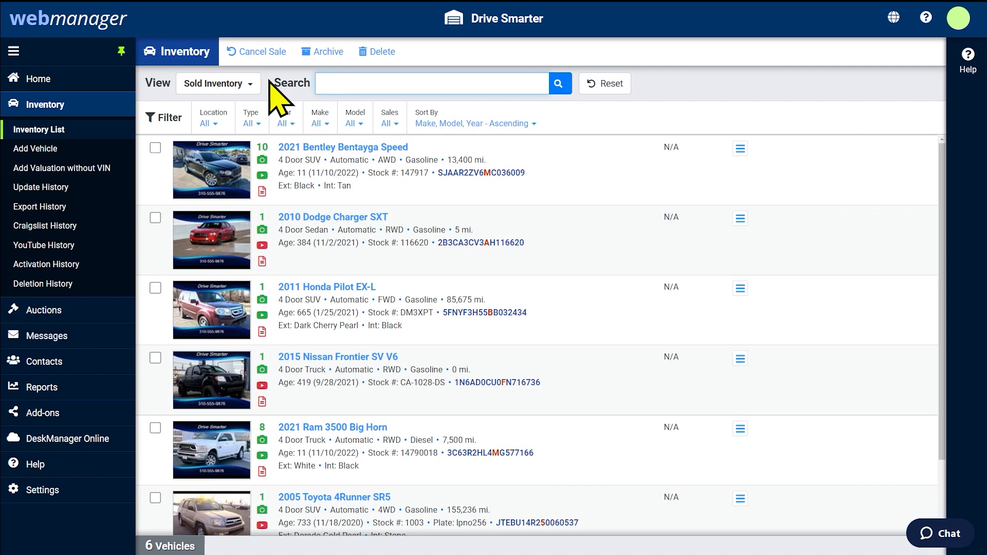
pyautogui.click(253, 84)
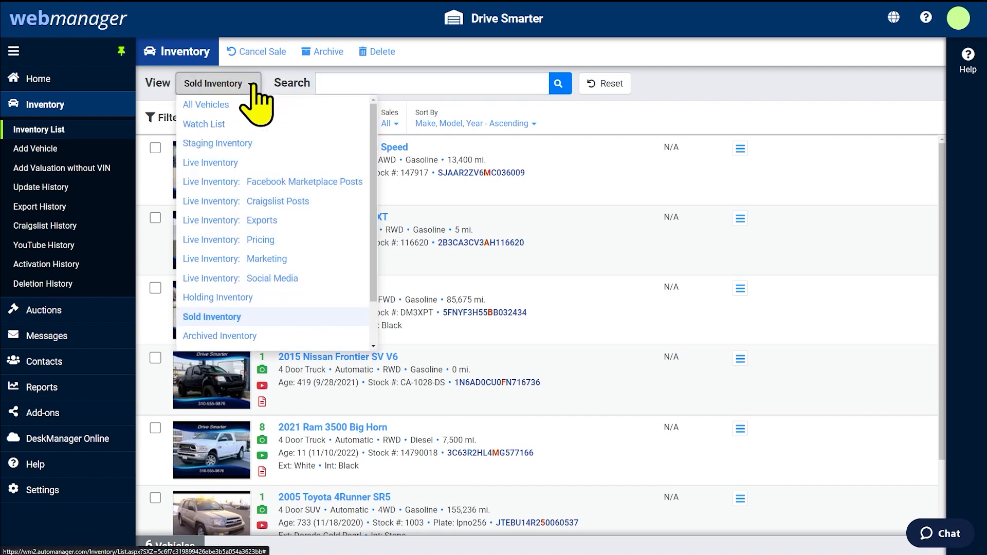
pyautogui.click(221, 336)
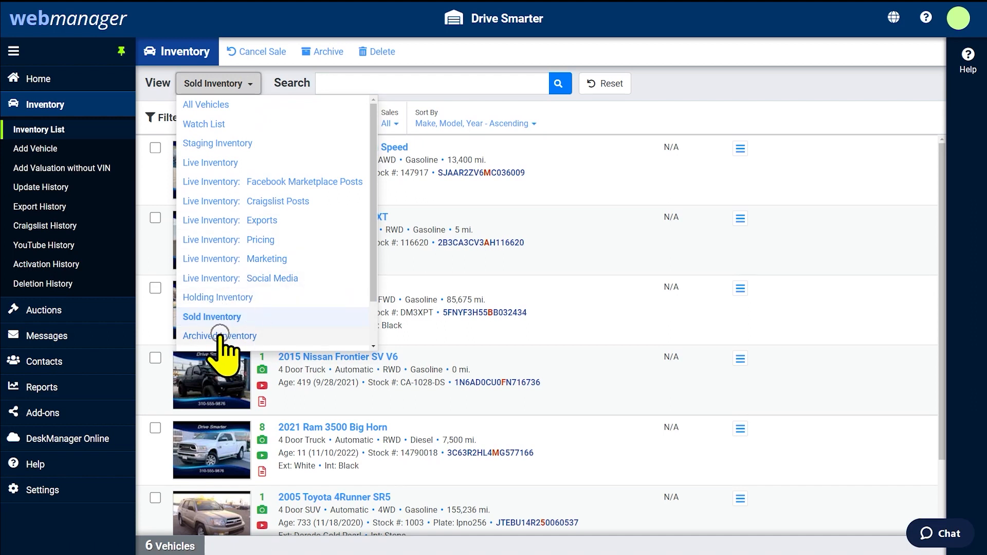
# Show Archived Inventory and open the 2019 Aston Martin DB11 Volante record
pyautogui.click(221, 337)
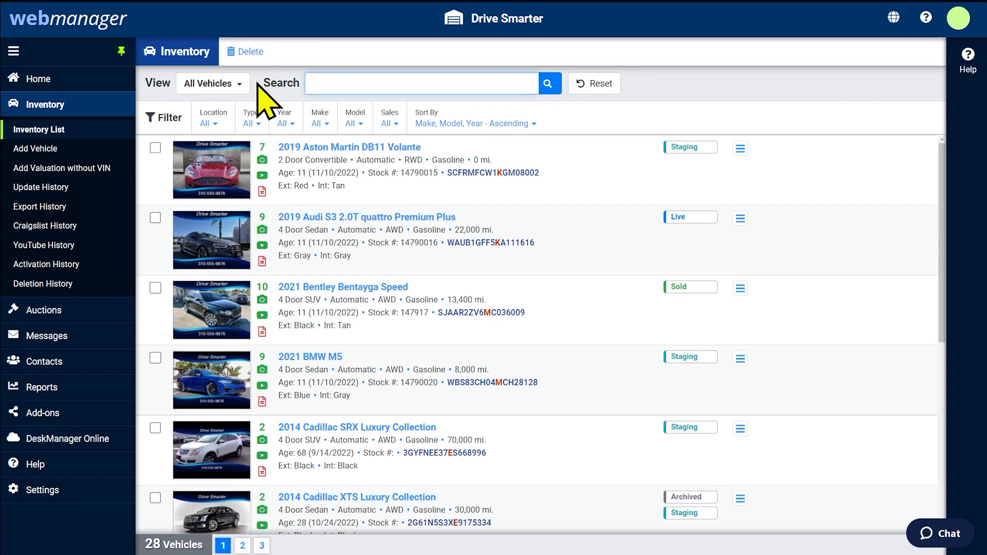
pyautogui.click(305, 148)
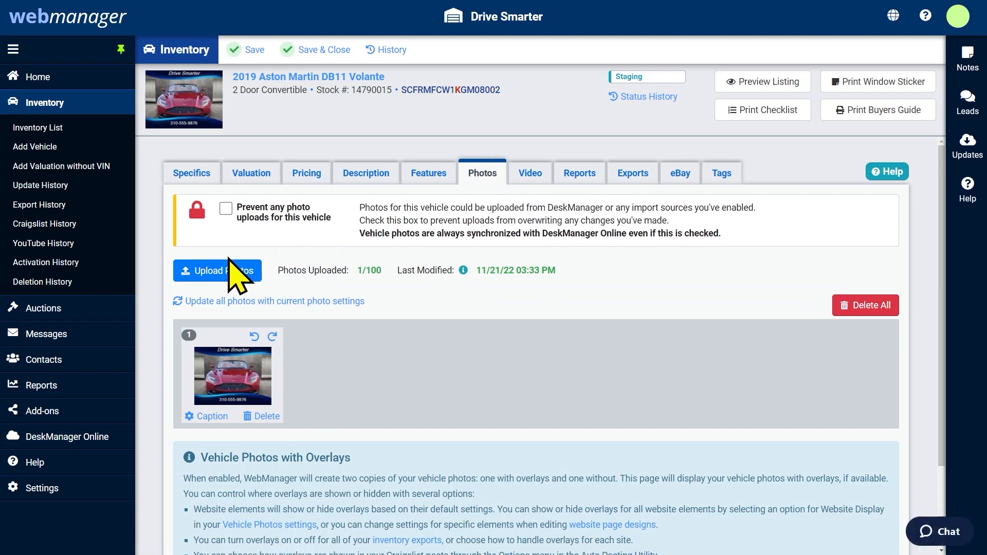
# Open the Upload Photos dialog for the 2019 Aston Martin DB11 Volante
pyautogui.click(222, 272)
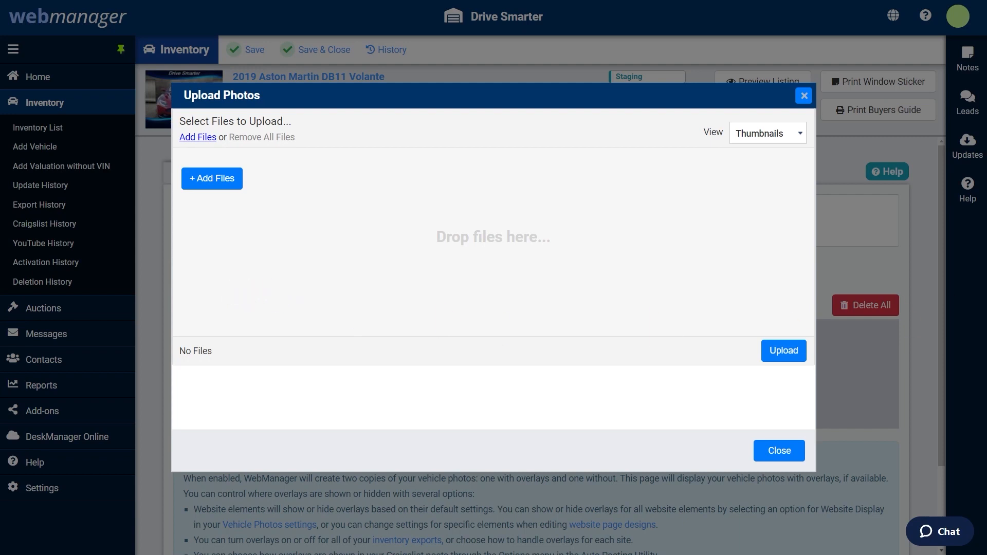
# Queue a dragged red car photo plus Volante photos 03 through 07 for upload
pyautogui.moveTo(803, 252); pyautogui.dragTo(484, 249)
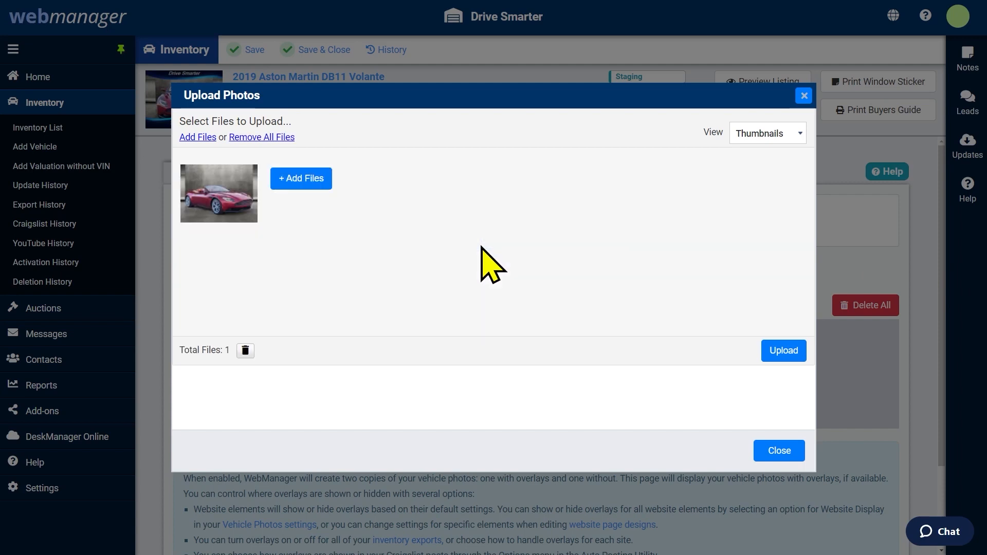
pyautogui.click(312, 185)
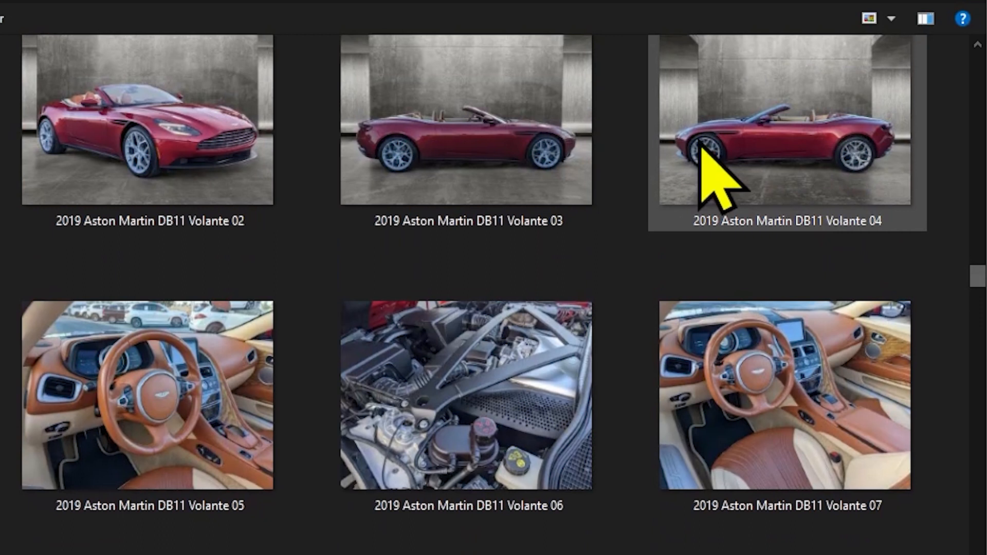
pyautogui.click(568, 135)
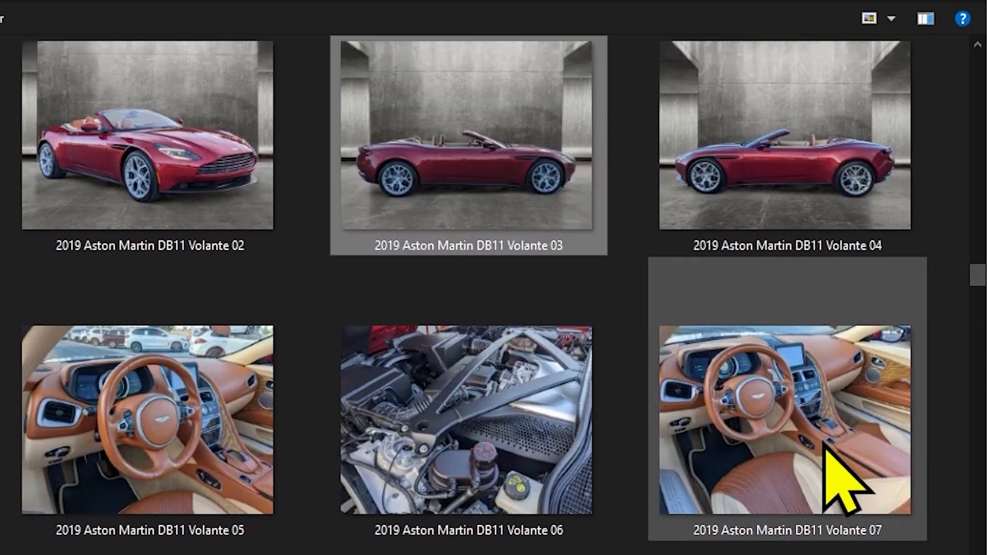
pyautogui.keyDown('shift'); pyautogui.click(828, 466); pyautogui.keyUp('shift')
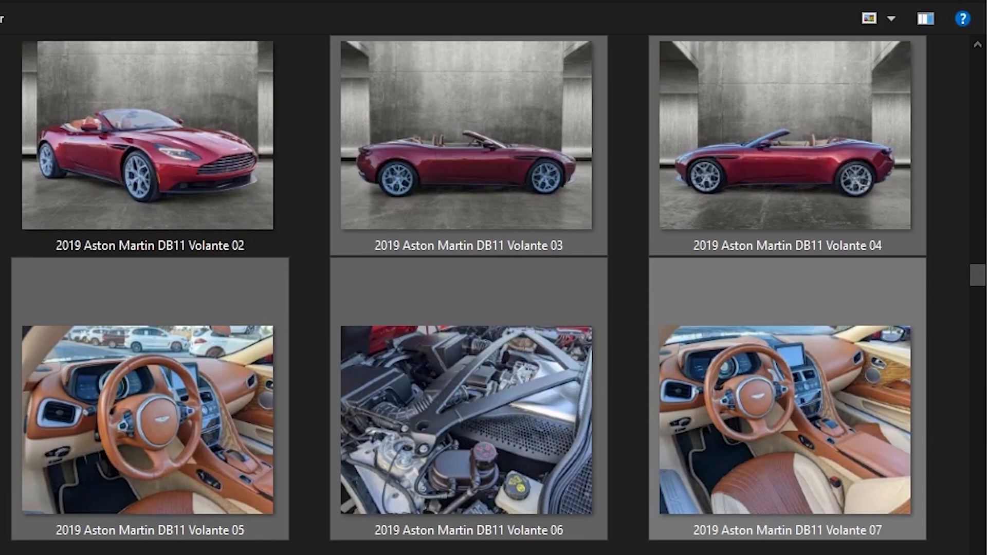
pyautogui.press('Return')
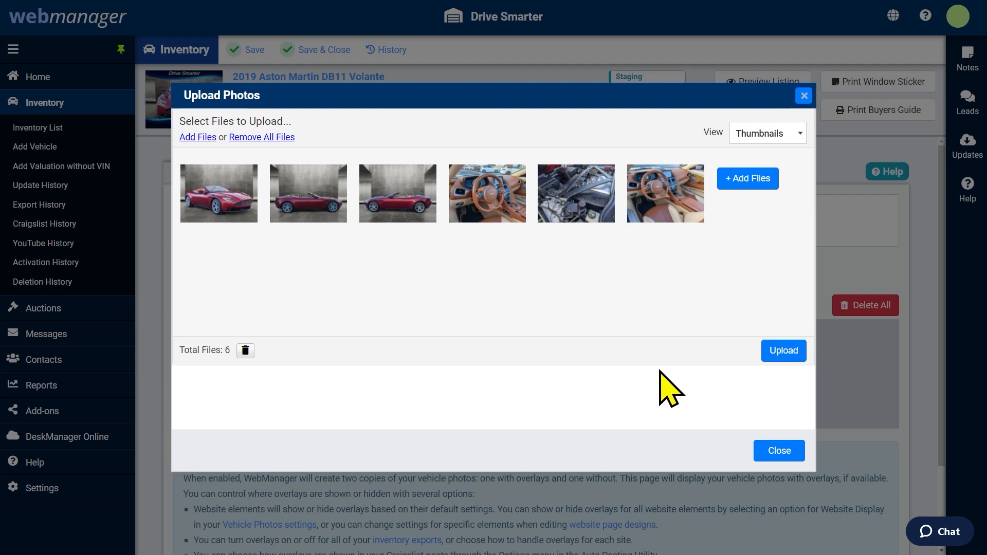
# Move the interior photo into third place and rotate it a full turn back upright
pyautogui.moveTo(495, 216)
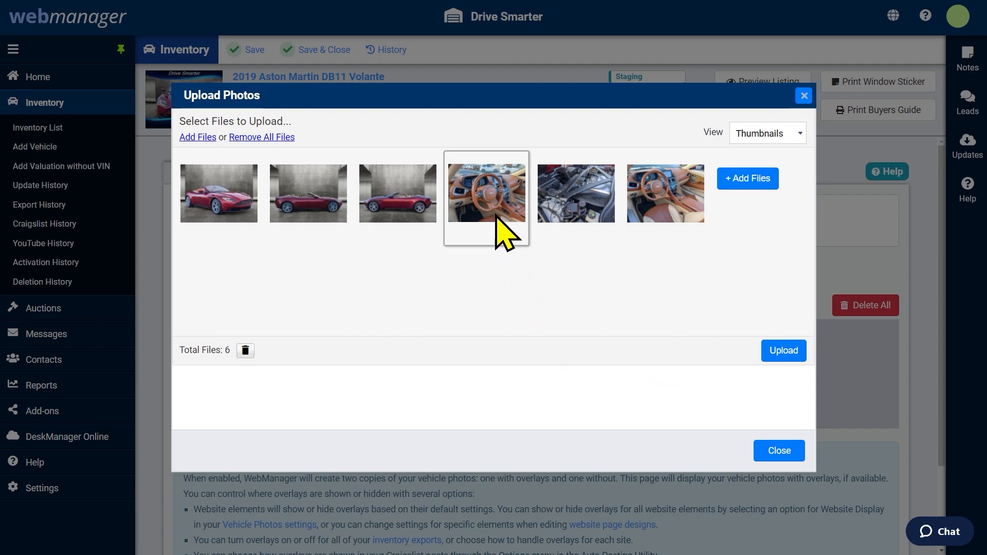
pyautogui.moveTo(492, 200); pyautogui.dragTo(401, 200)
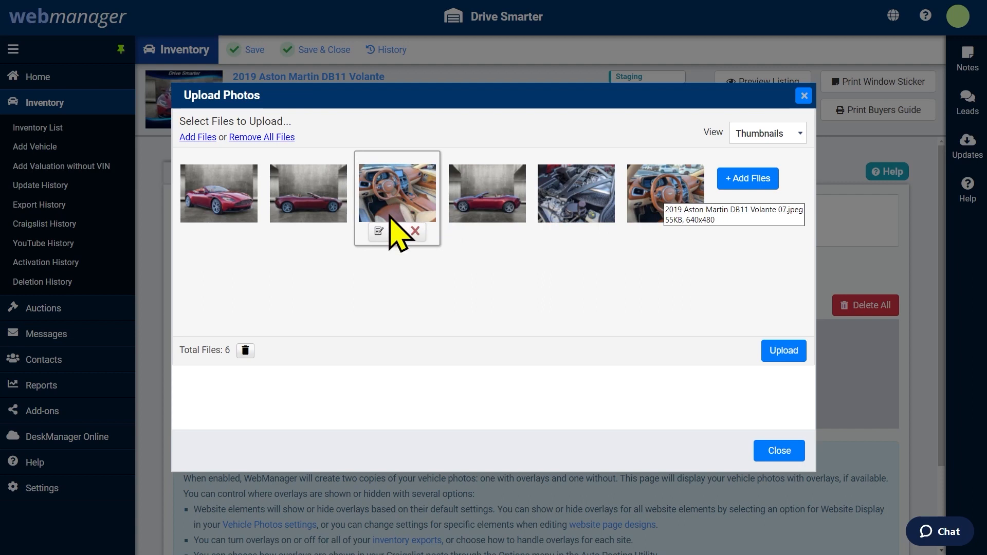
pyautogui.click(397, 231)
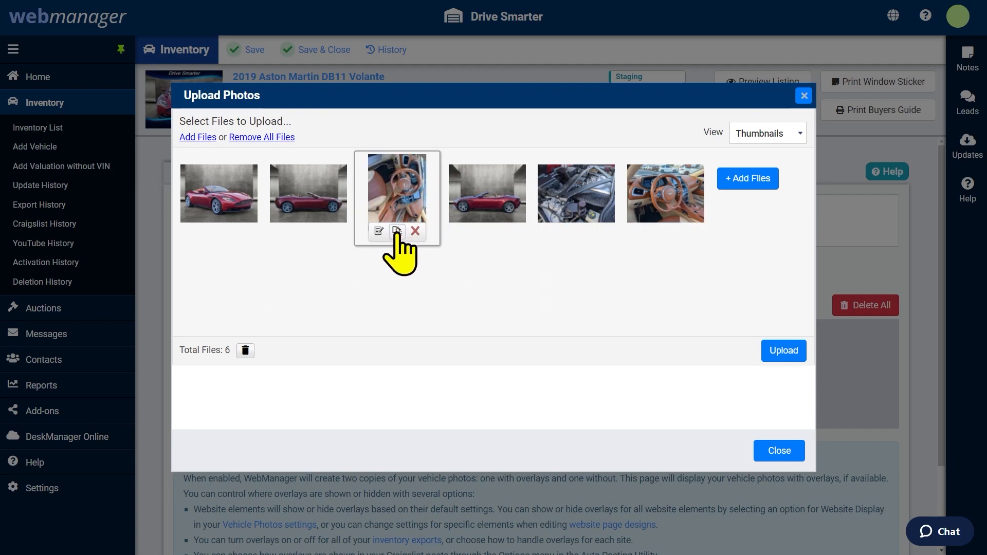
pyautogui.click(397, 232)
pyautogui.click(396, 231)
pyautogui.click(397, 231)
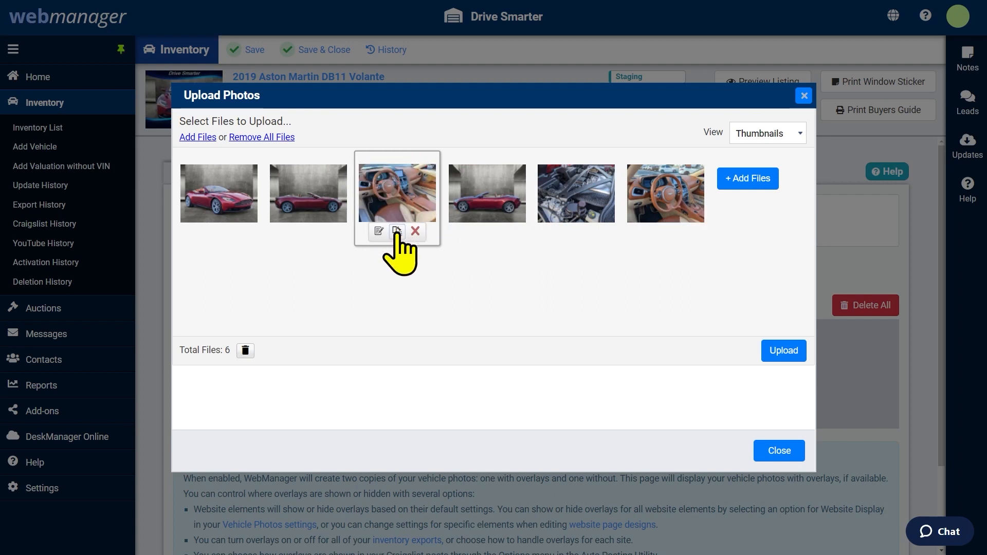
# Caption the interior photo 'Great Deal!' and start uploading all six photos
pyautogui.click(379, 231)
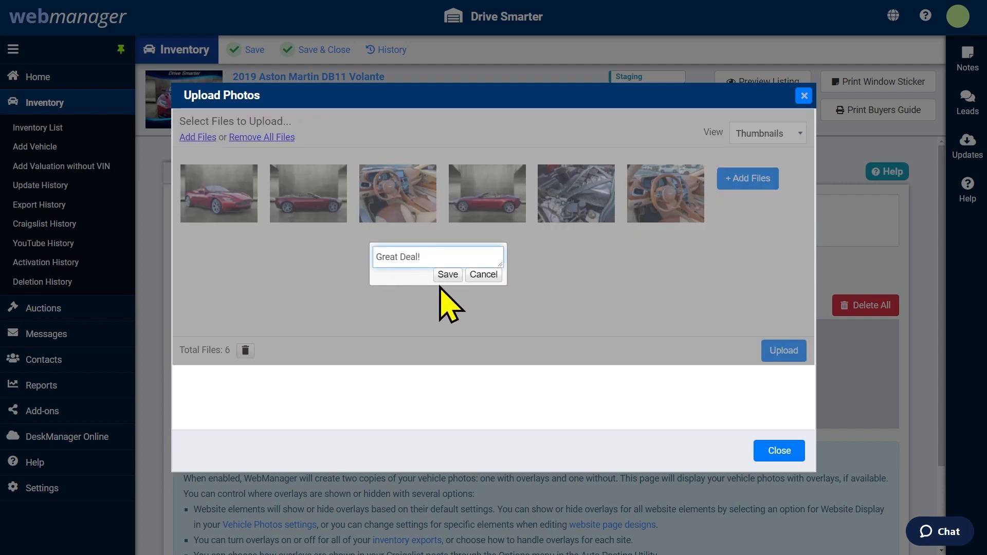
pyautogui.click(450, 278)
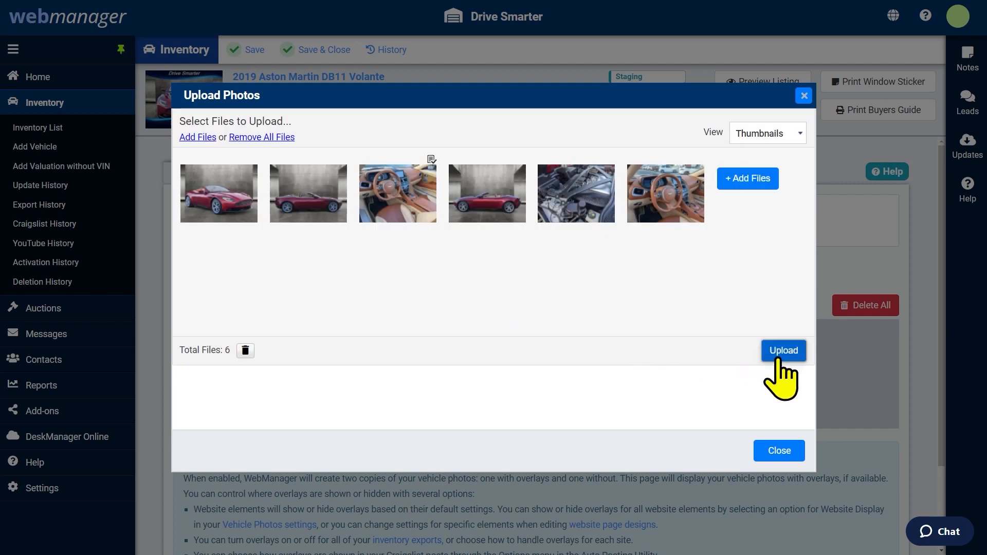
pyautogui.click(783, 350)
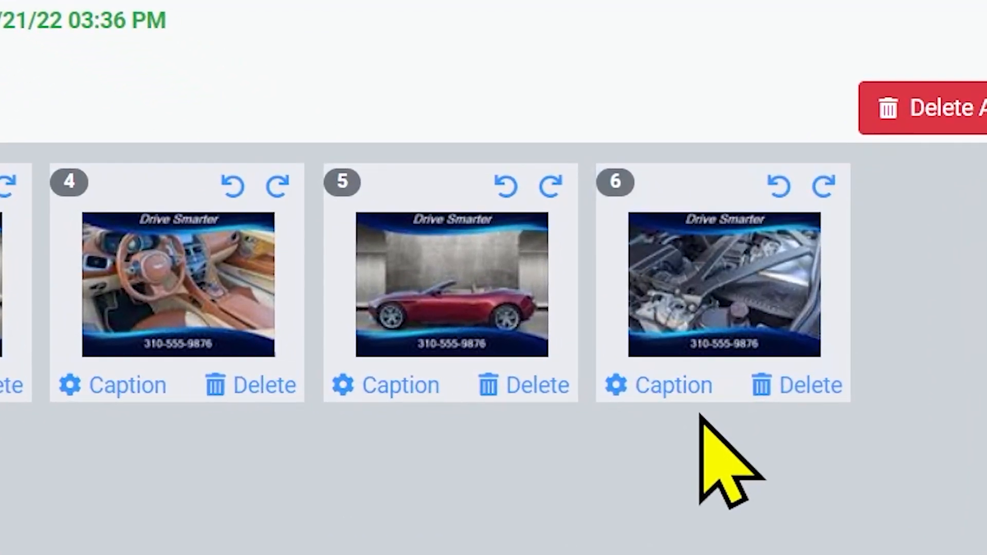
# Delete photo 7 from the DB11 Volante's gallery
pyautogui.click(796, 397)
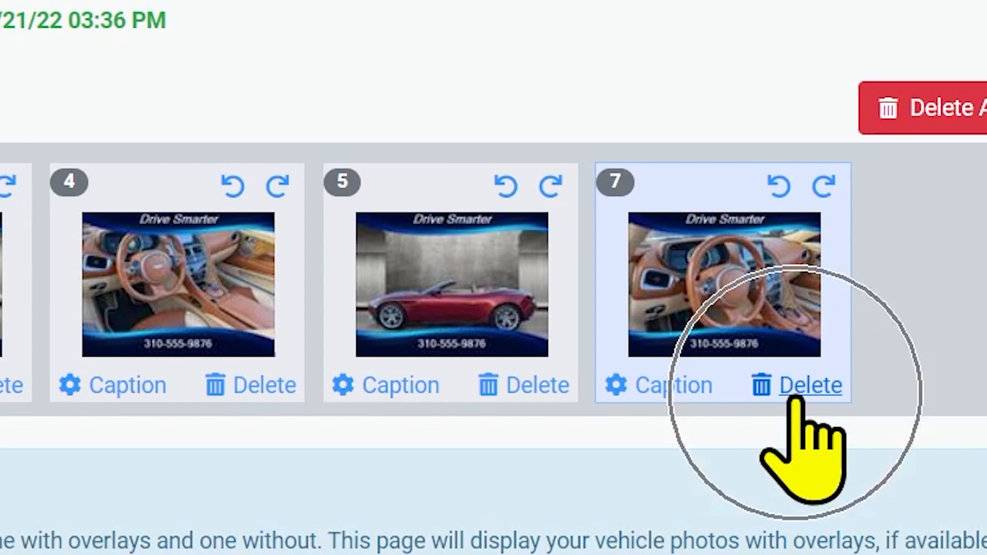
pyautogui.click(796, 397)
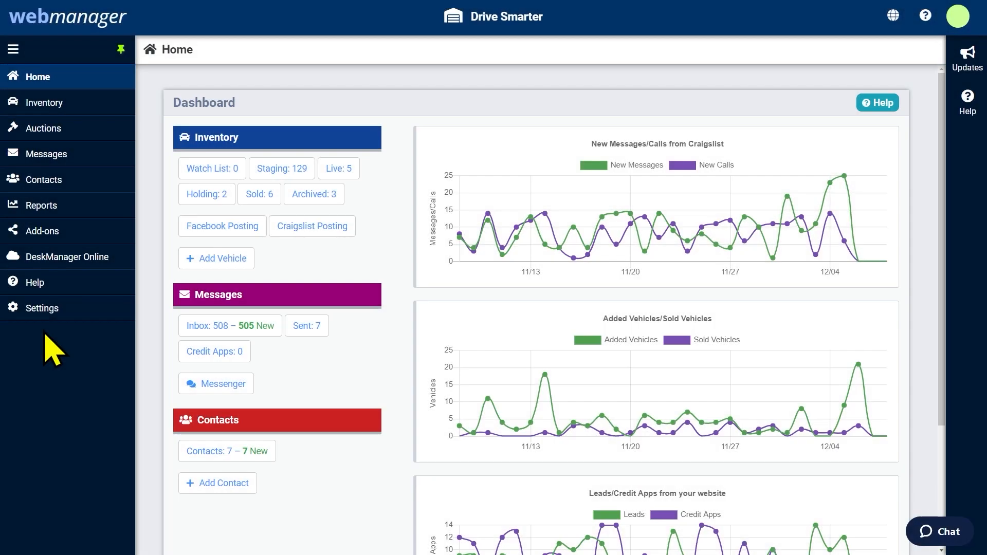
# Show the Inventory List in the Staging Inventory view
pyautogui.click(51, 100)
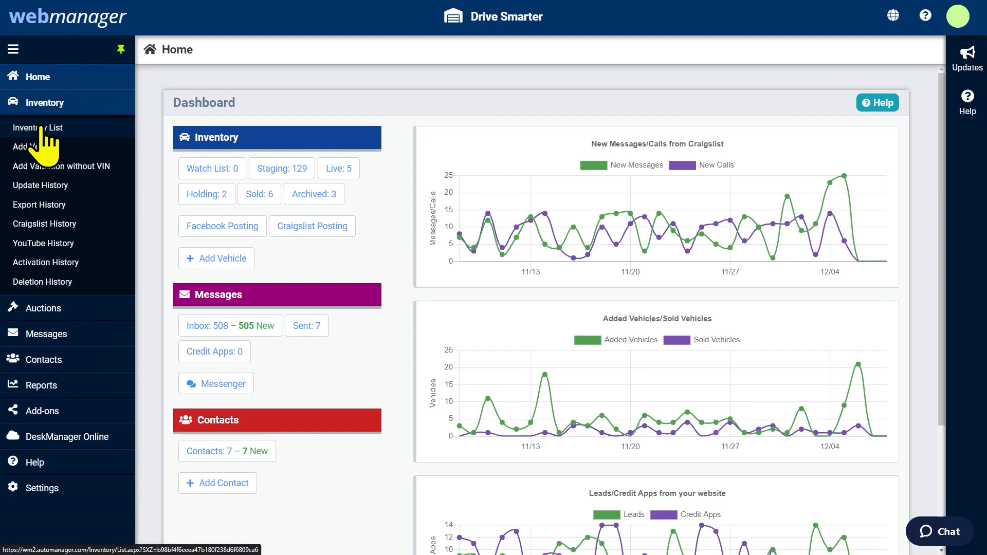
pyautogui.click(41, 128)
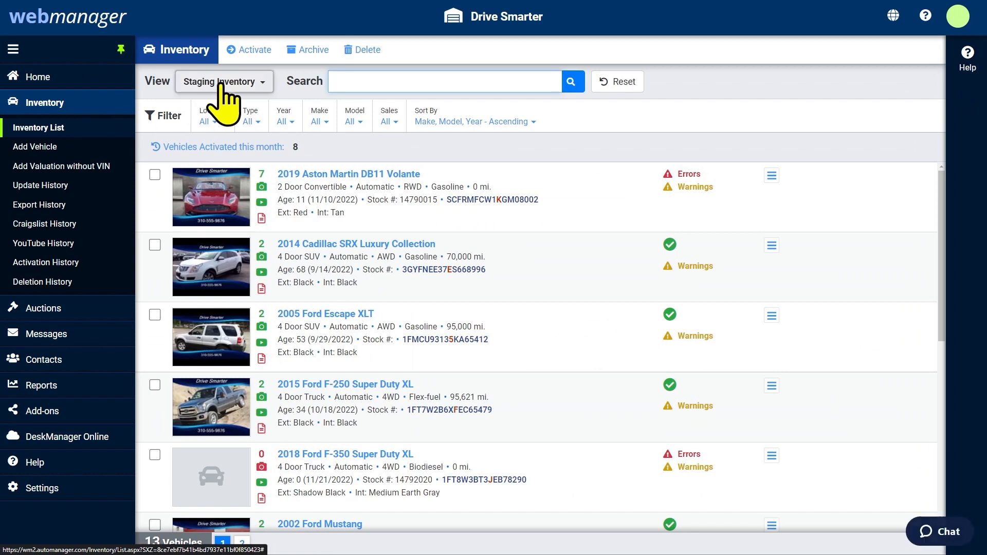
pyautogui.click(220, 83)
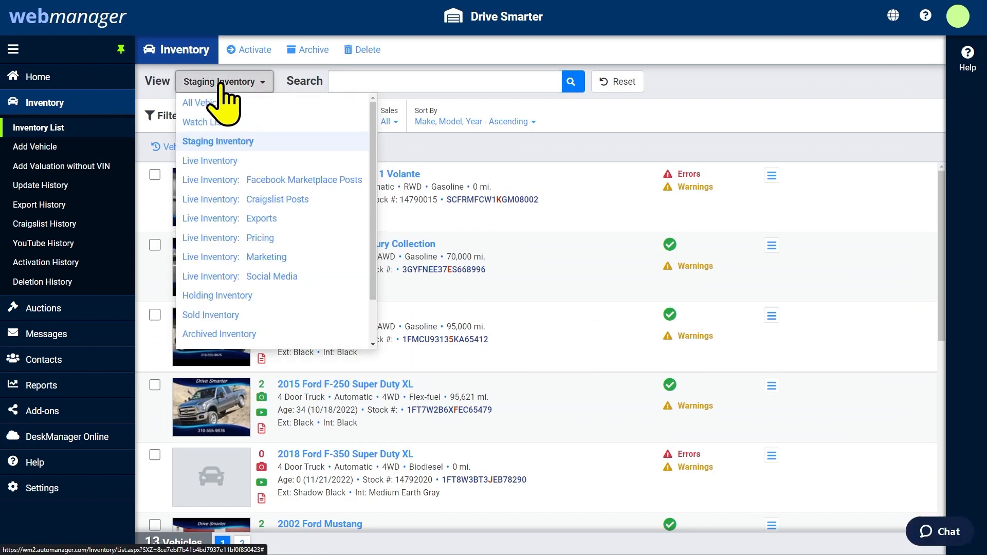
pyautogui.click(209, 146)
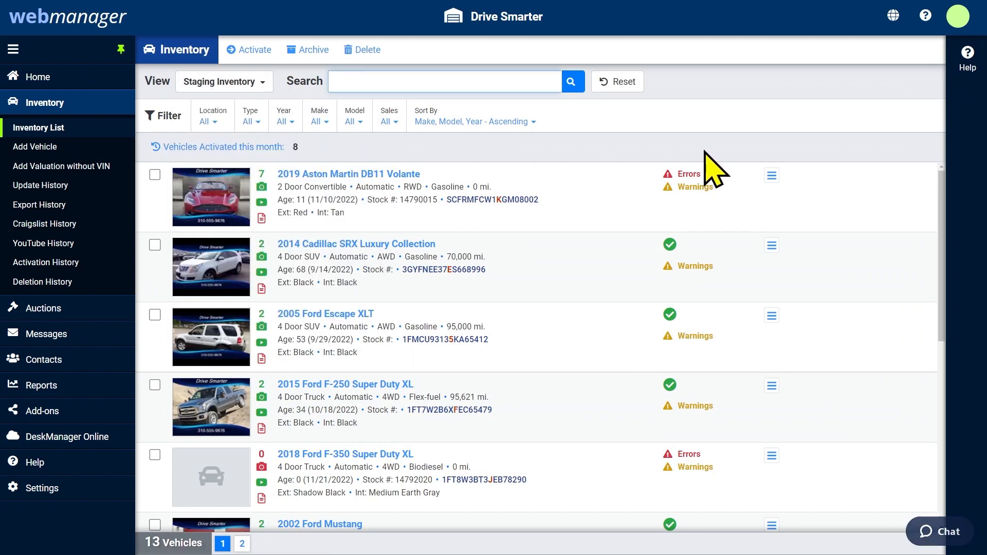
# Check the Aston Martin's activation errors, then activate the 2014 Cadillac SRX instead
pyautogui.click(698, 176)
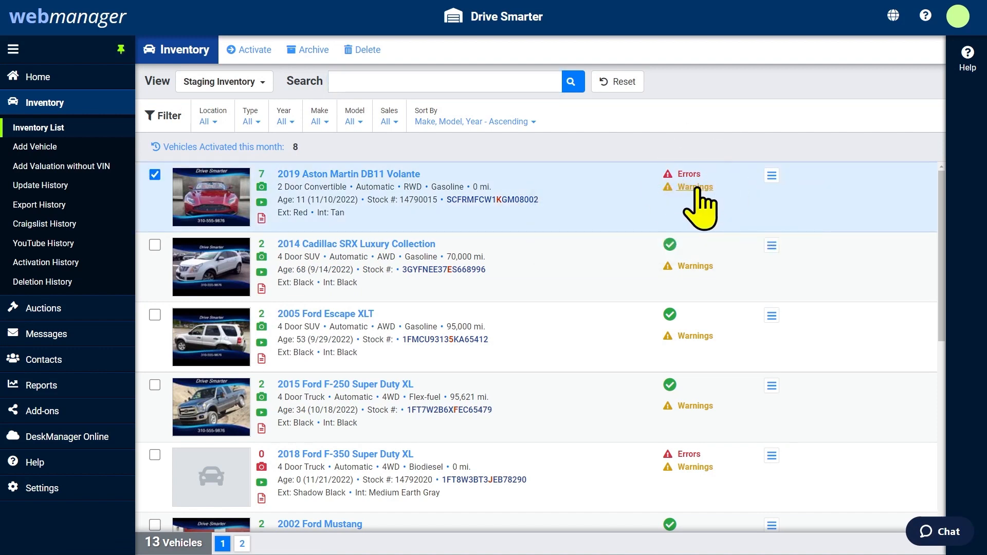
pyautogui.moveTo(698, 190)
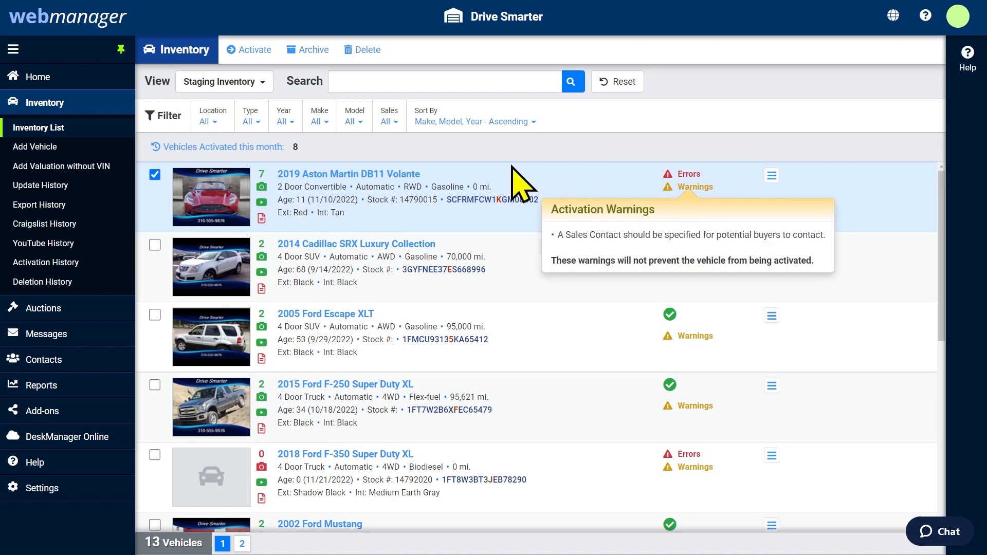
pyautogui.click(155, 176)
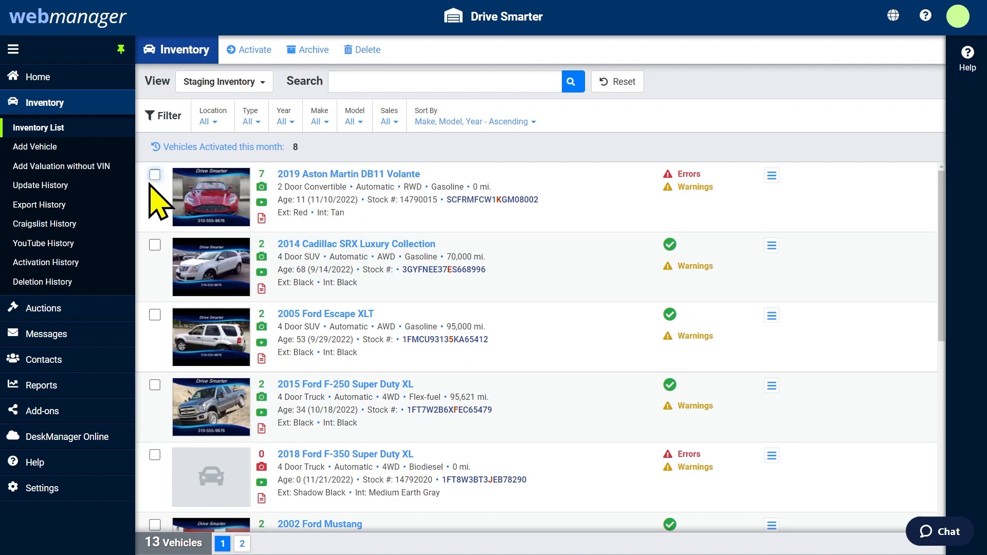
pyautogui.click(155, 246)
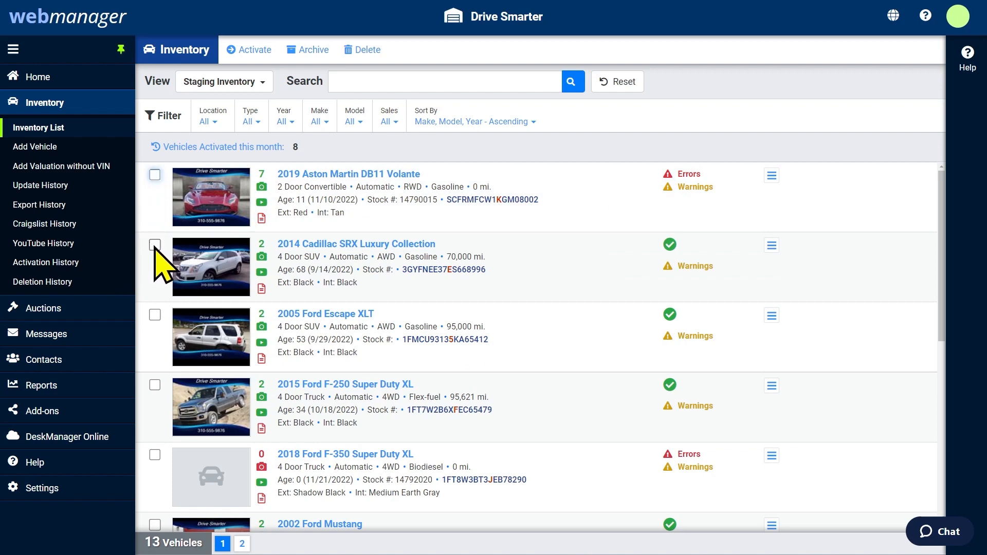
pyautogui.click(250, 58)
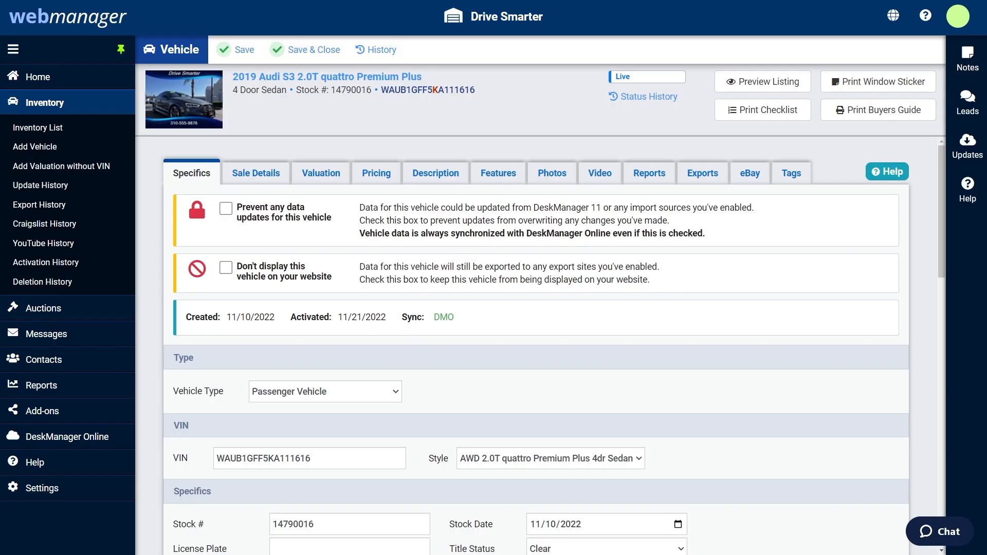
# Scroll through the 2019 Audi S3's Specifics tab to review the live record
pyautogui.scroll(-4, 536, 348)
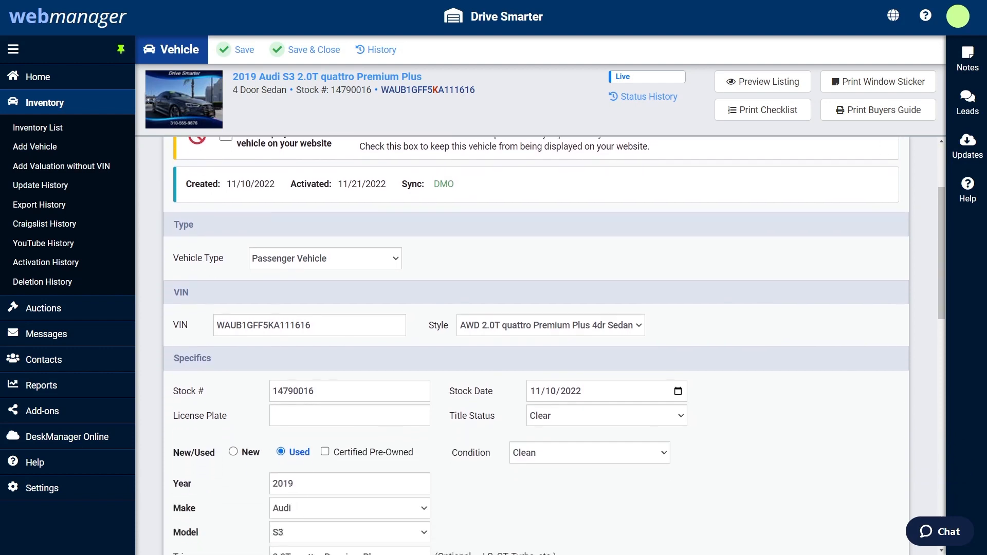
pyautogui.scroll(-1, 536, 348)
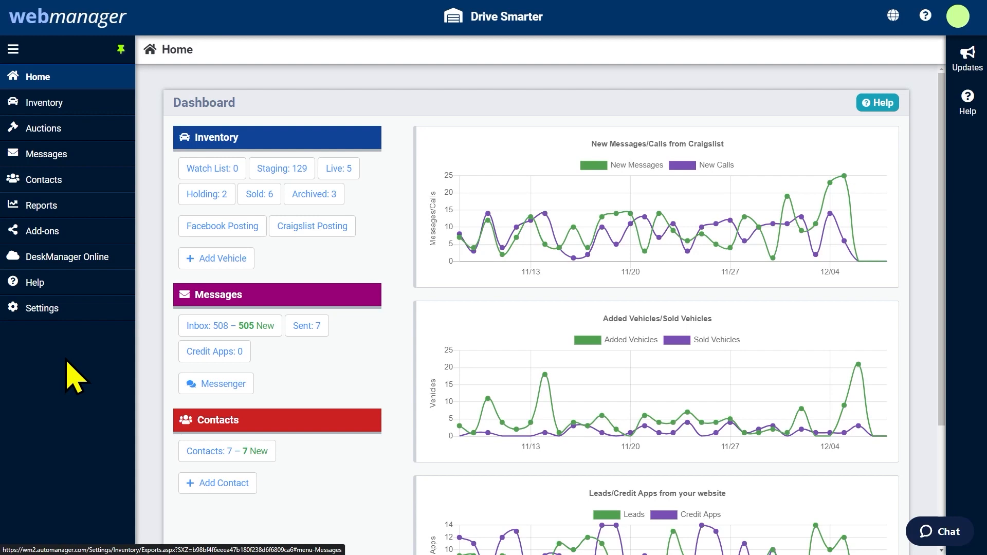
# Go to Settings > Inventory > Exports, where CarGurus and Vast.com are enabled
pyautogui.click(48, 314)
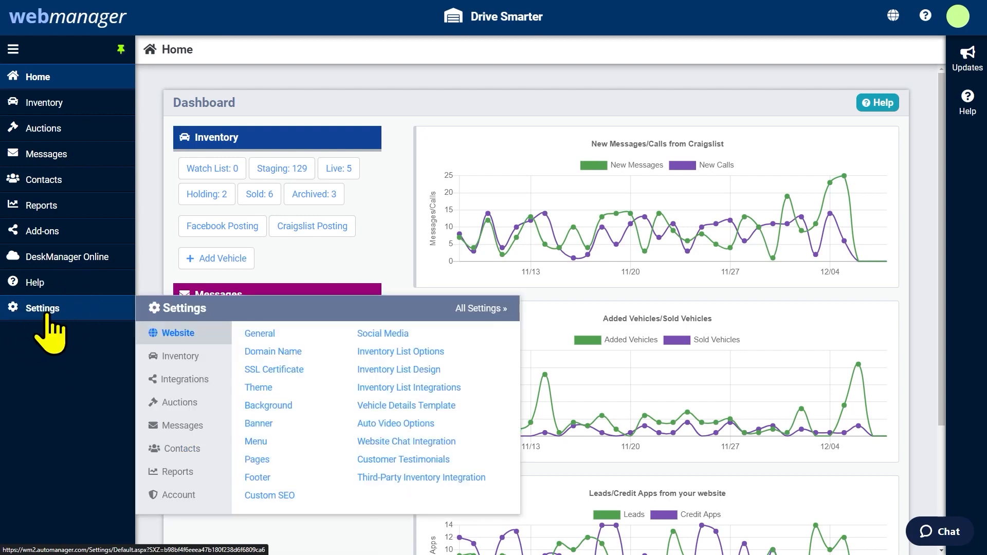
pyautogui.click(181, 358)
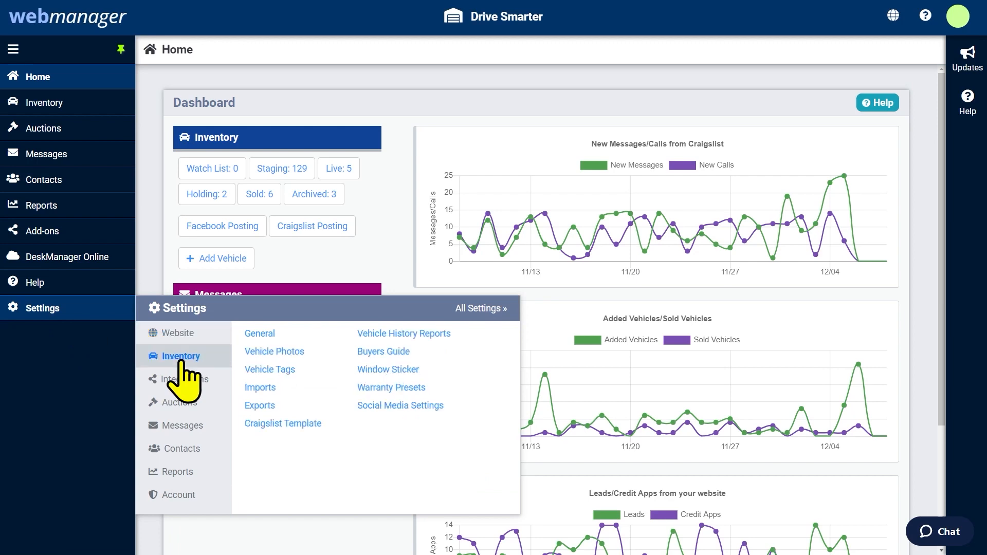
pyautogui.click(259, 406)
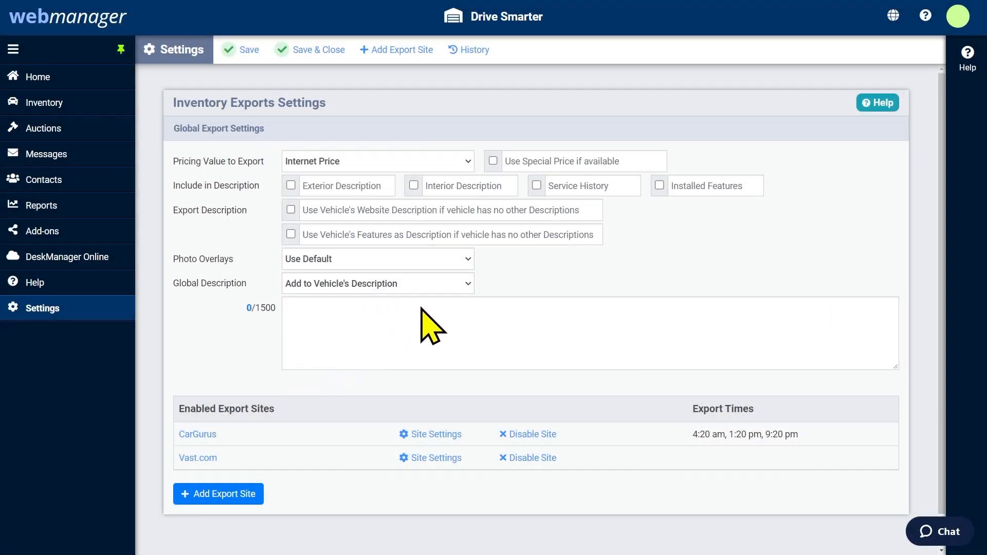
pyautogui.click(469, 285)
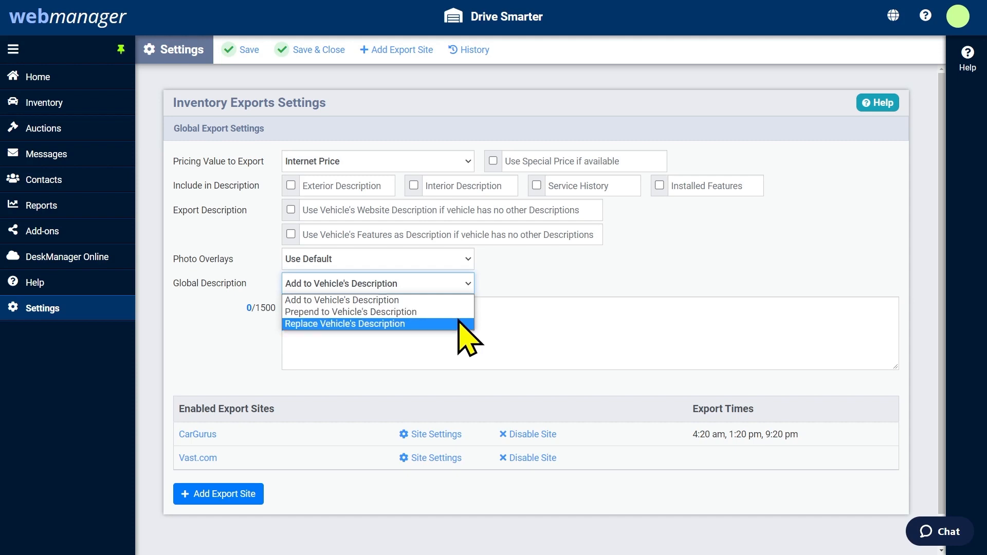
pyautogui.click(511, 279)
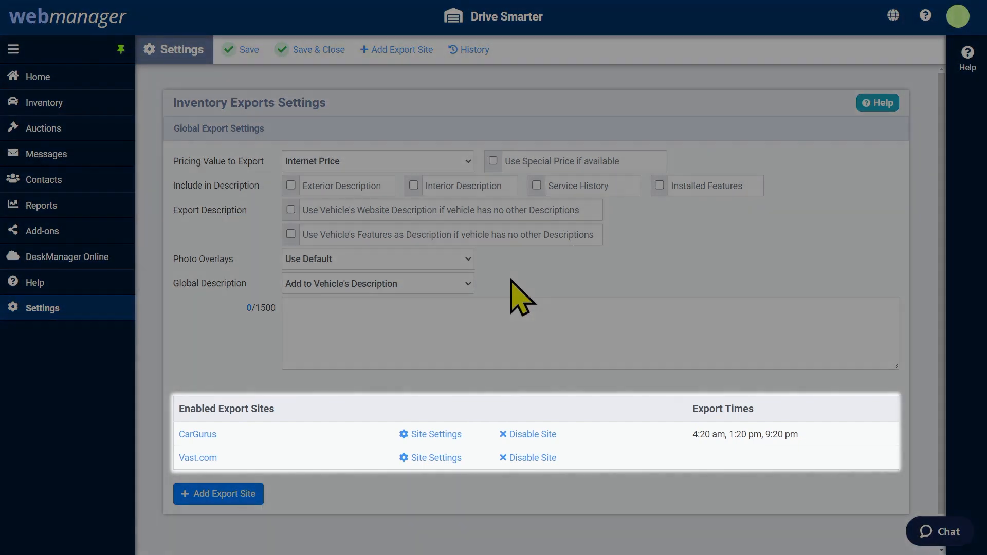
pyautogui.scroll(-1, 510, 279)
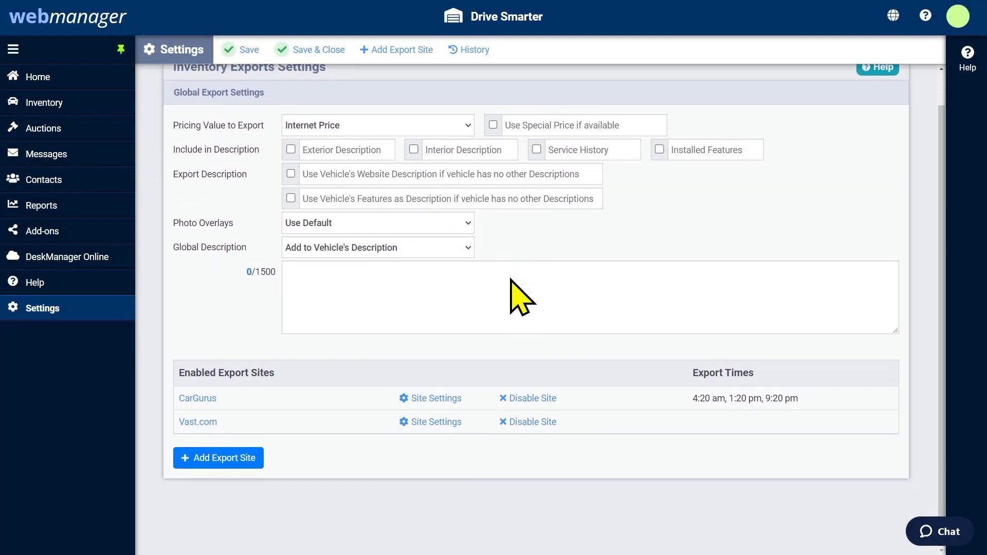
# Browse the National export sites and review AutoTrader.com's setup details
pyautogui.click(225, 458)
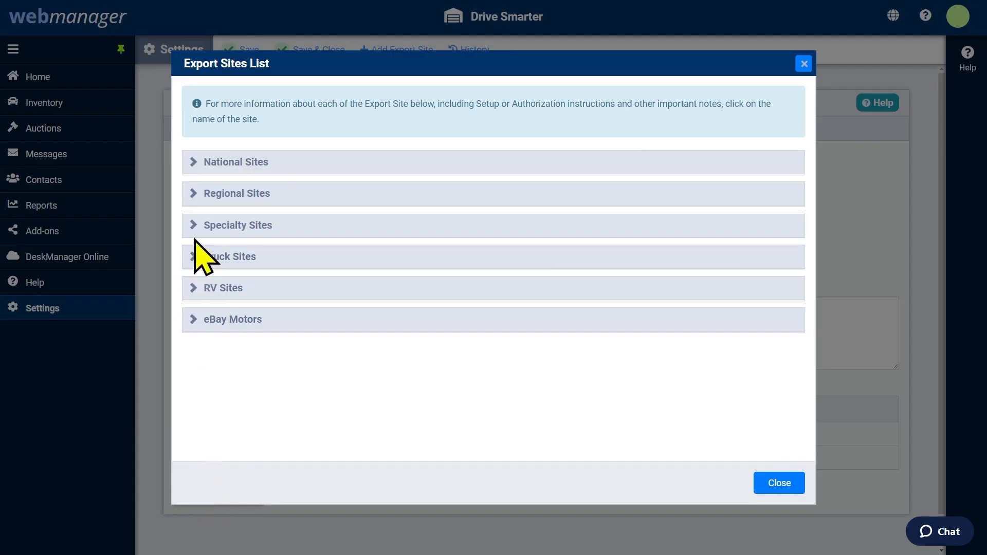
pyautogui.click(193, 165)
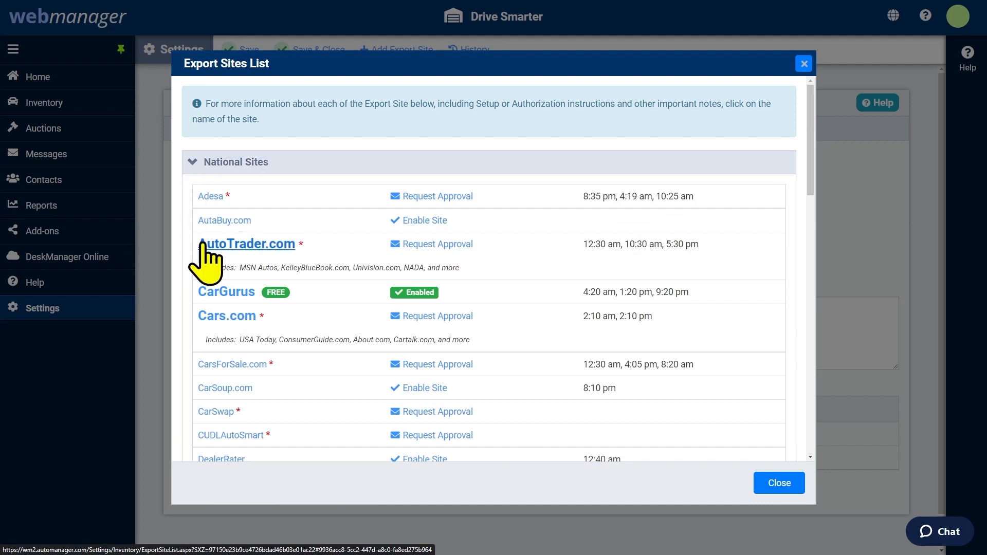
pyautogui.click(218, 246)
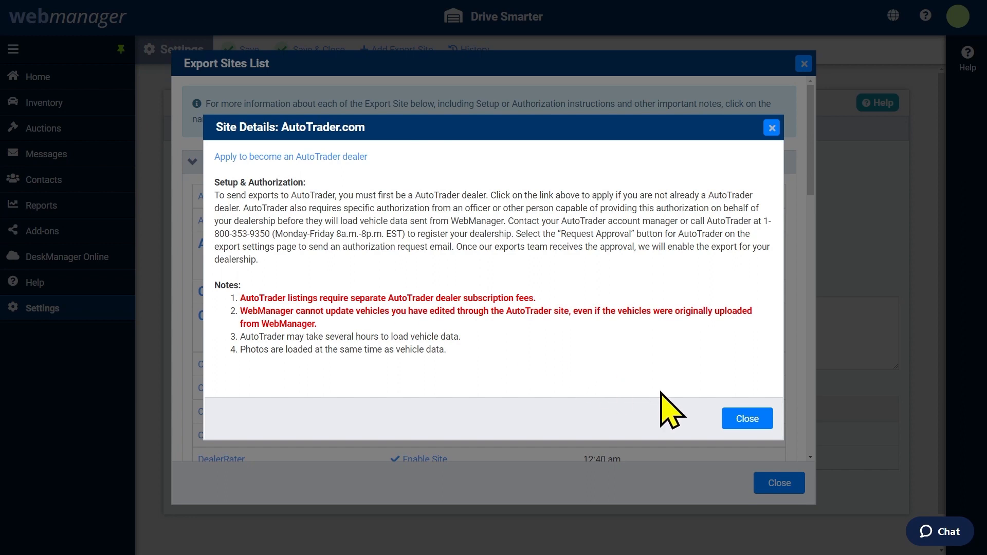
pyautogui.click(741, 419)
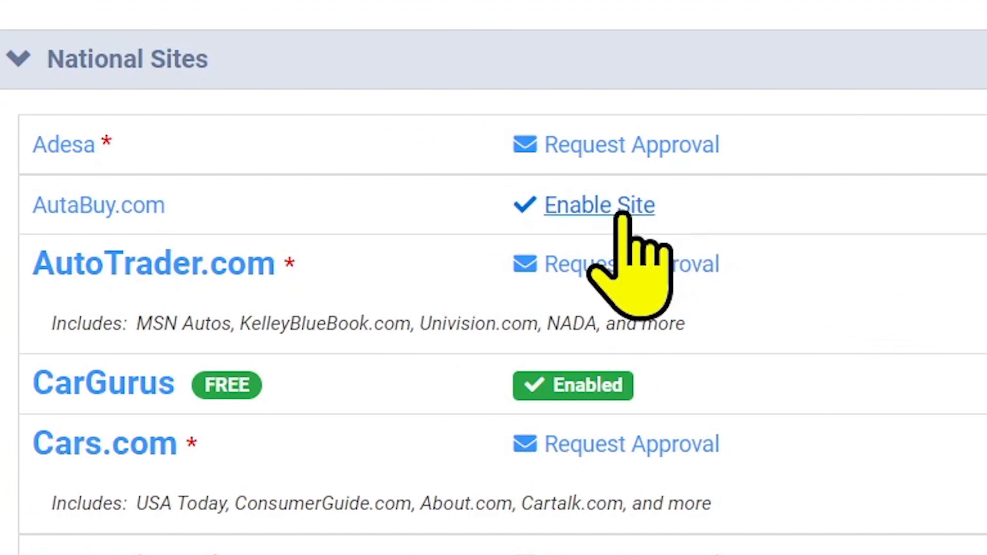
# Enable AutaBuy.com and submit an export approval request for AutoTrader.com
pyautogui.click(583, 212)
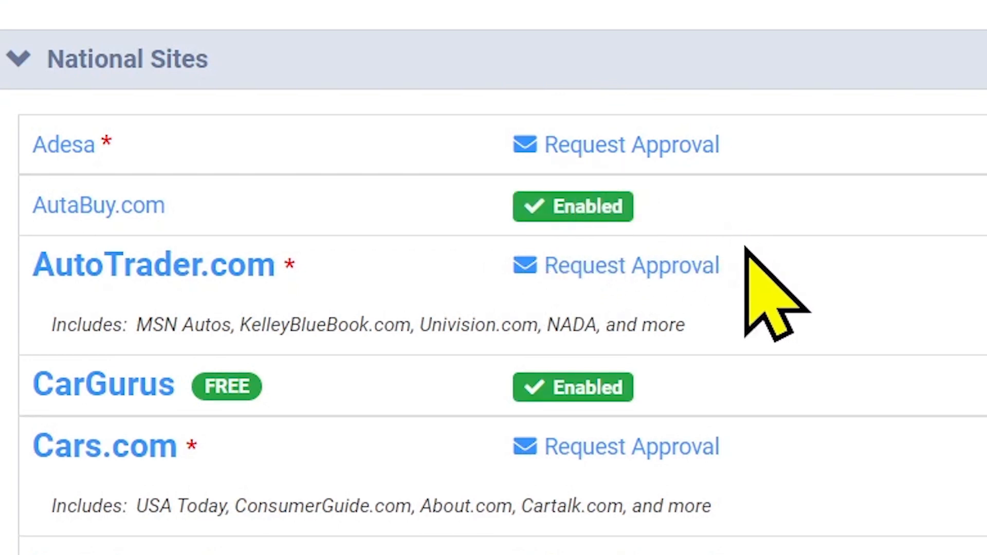
pyautogui.click(613, 271)
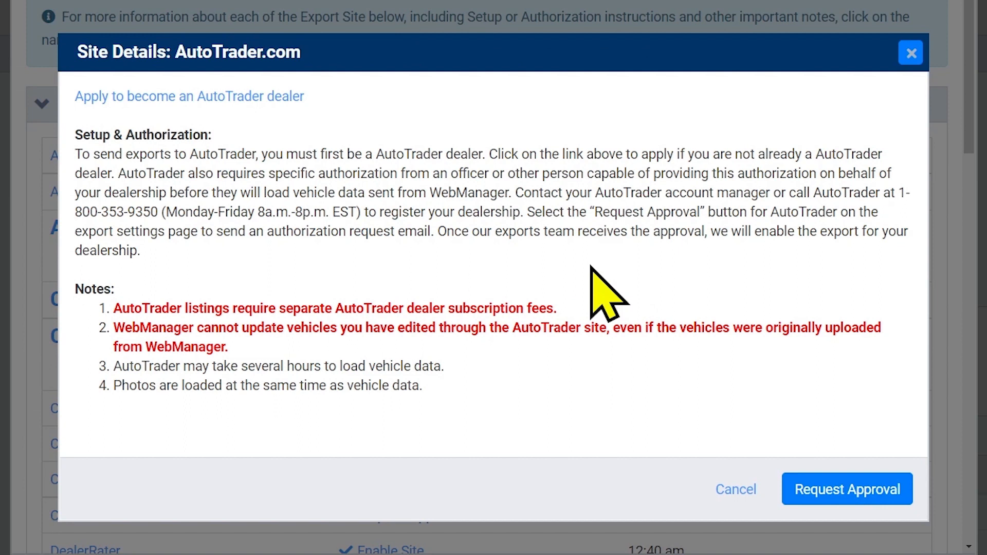
pyautogui.click(840, 490)
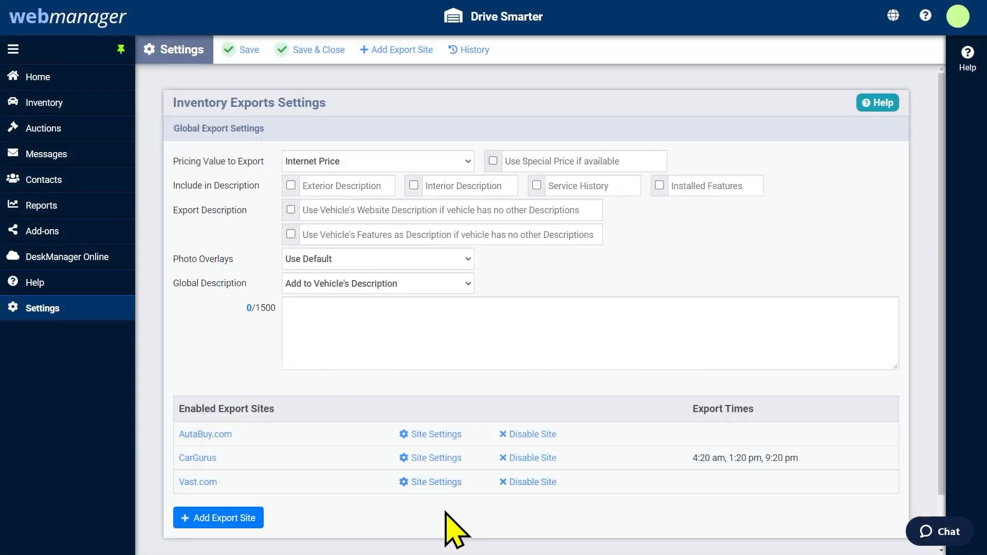
pyautogui.click(430, 460)
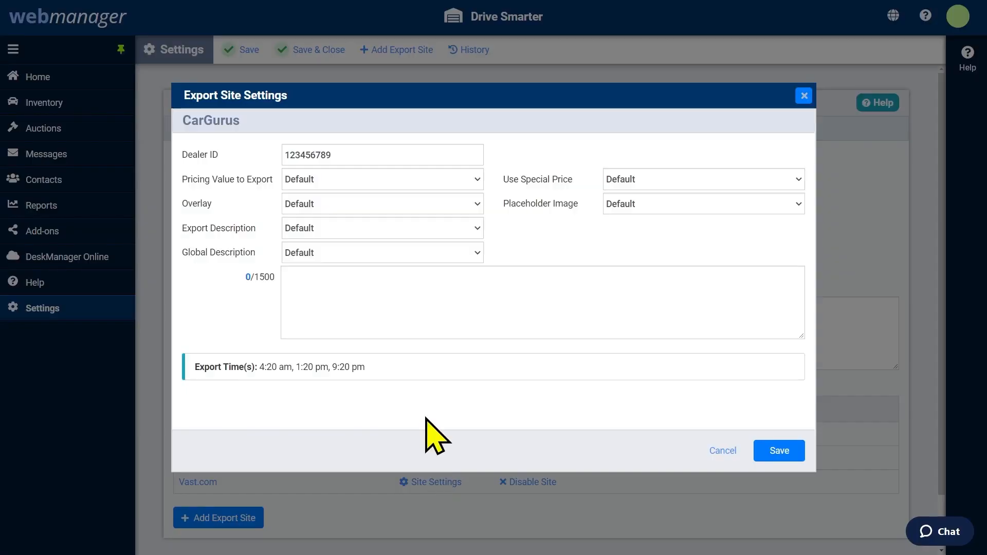
pyautogui.click(357, 158)
pyautogui.click(358, 158)
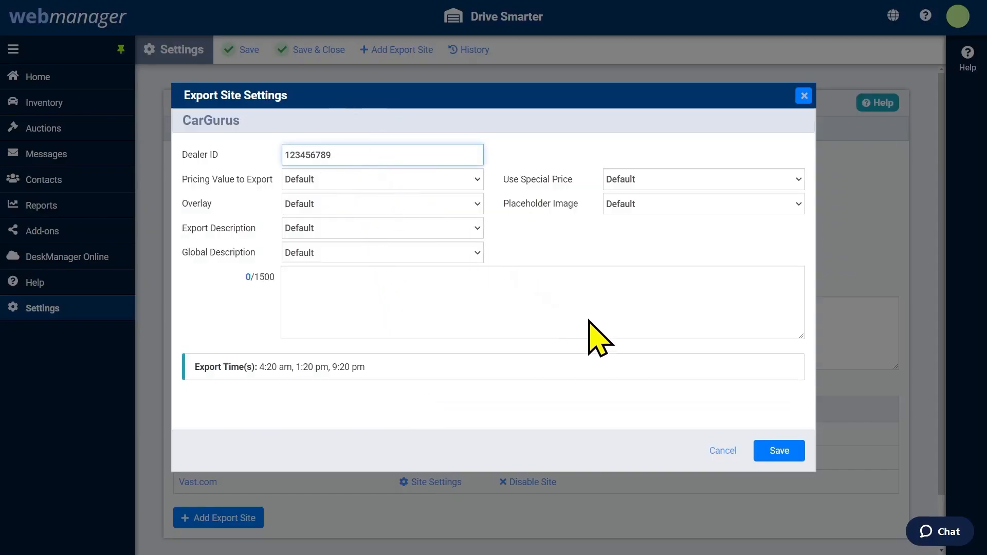
pyautogui.click(773, 447)
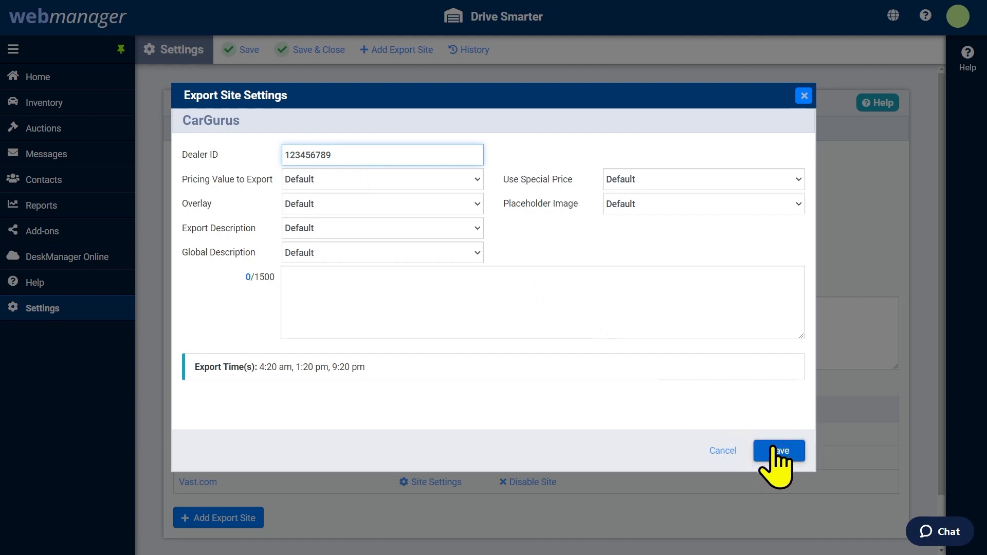
pyautogui.click(773, 448)
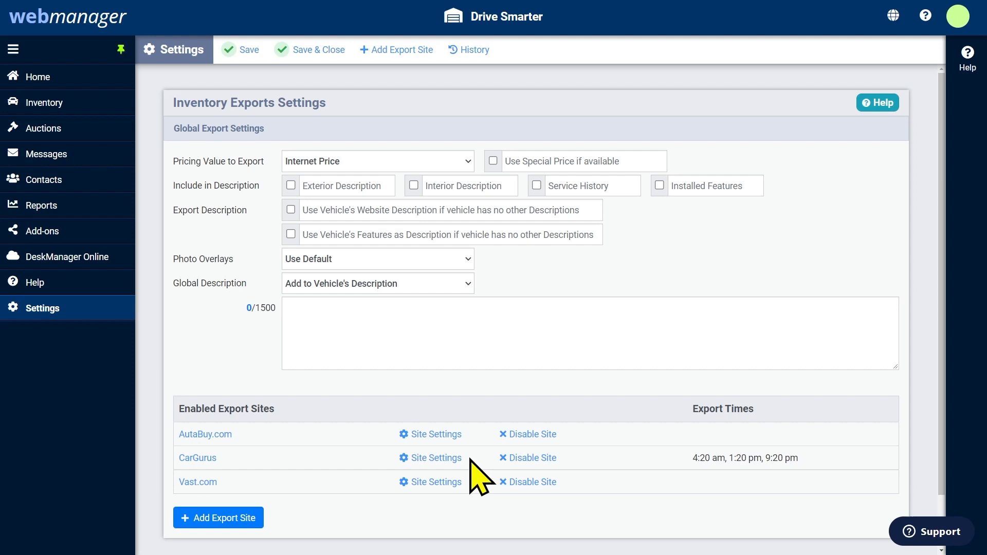
# Review the CarGurus site settings, leaving the photo overlay at Default
pyautogui.click(440, 457)
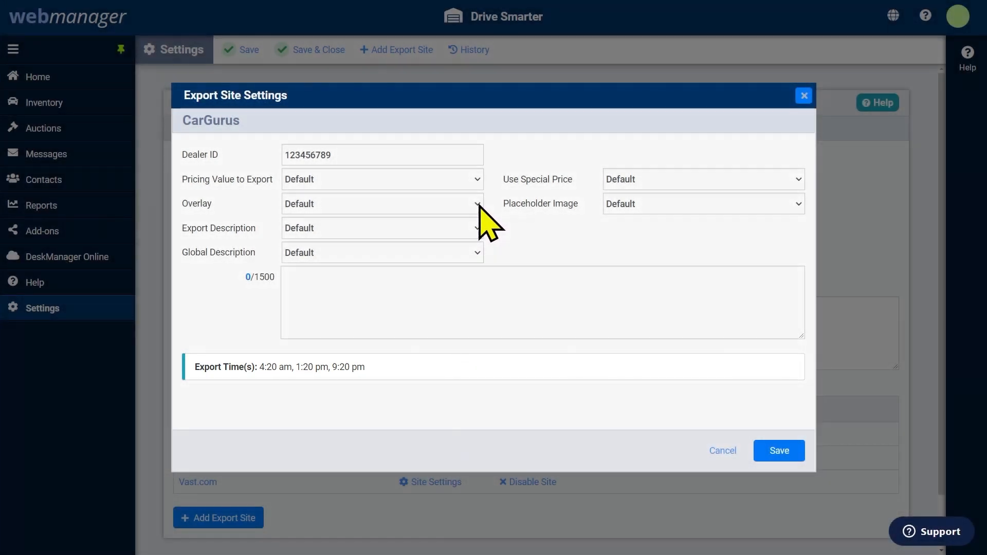
pyautogui.click(477, 203)
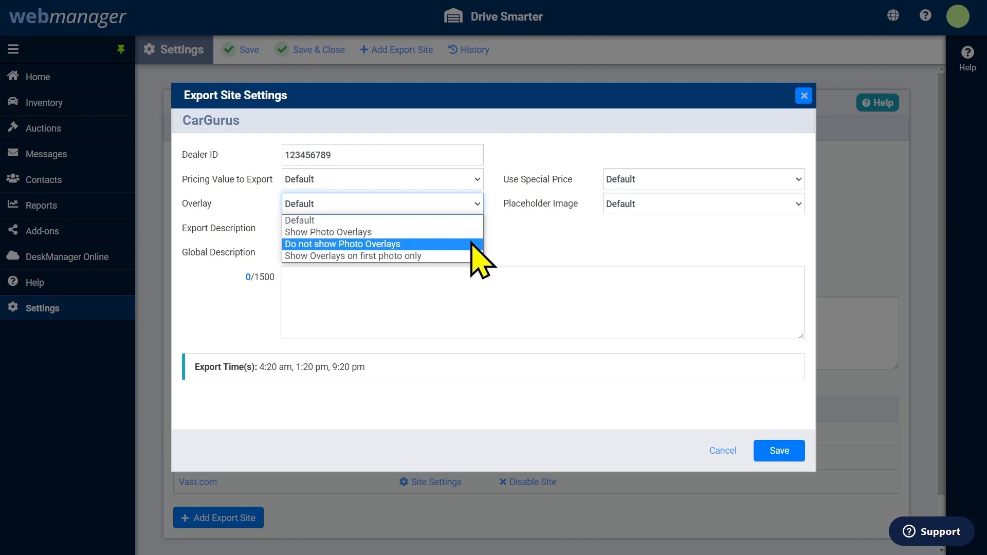
pyautogui.click(495, 256)
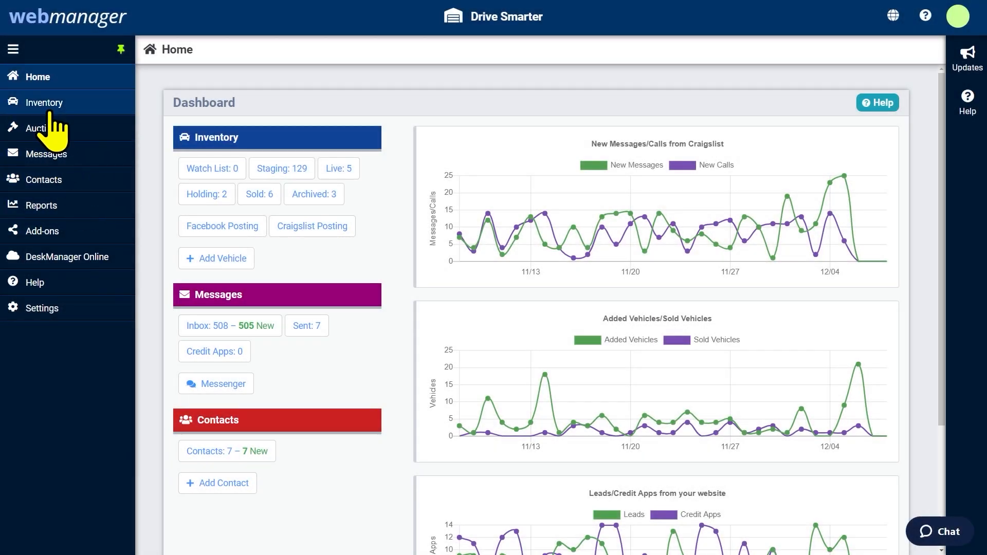
# Switch the Inventory List to the Live Inventory: Exports view
pyautogui.click(48, 102)
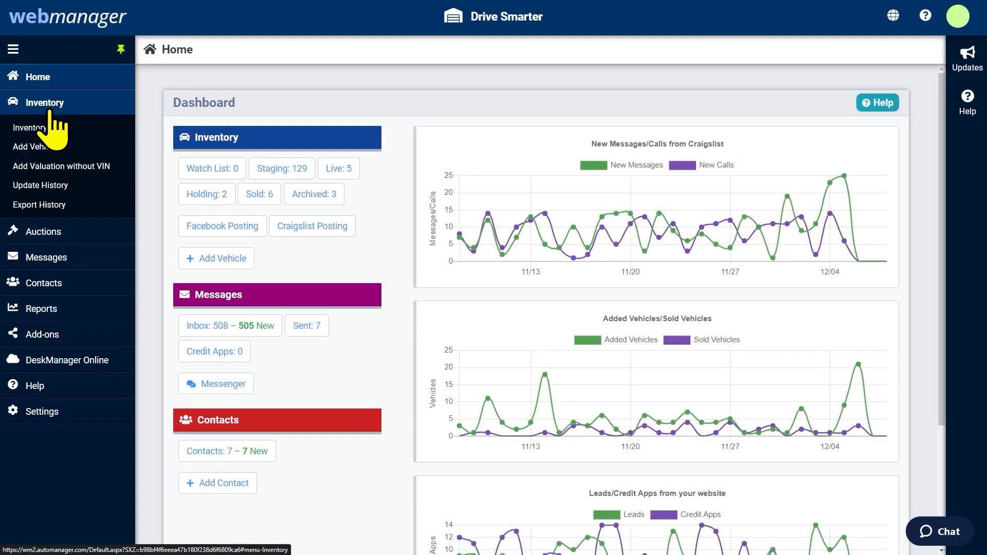
pyautogui.click(45, 129)
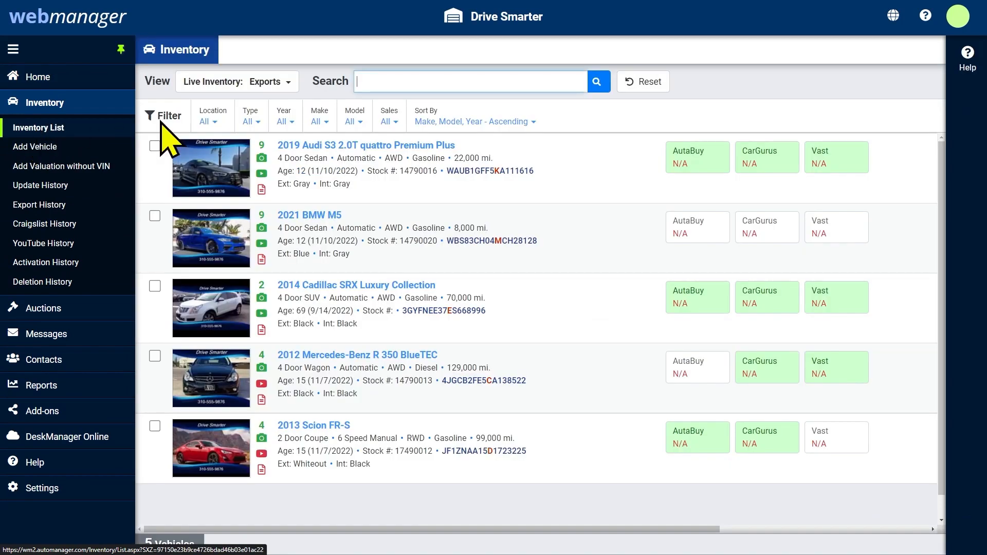
pyautogui.click(229, 82)
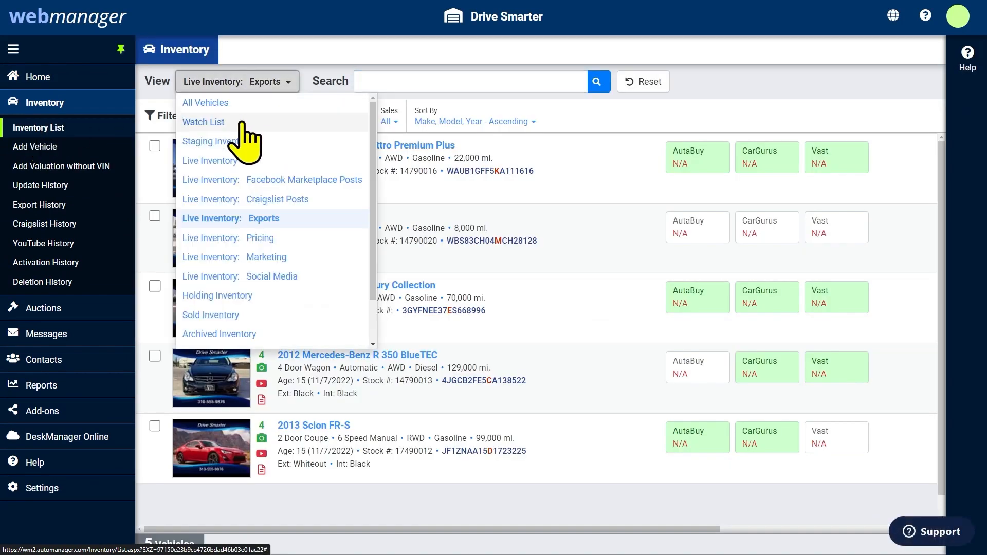
pyautogui.click(244, 221)
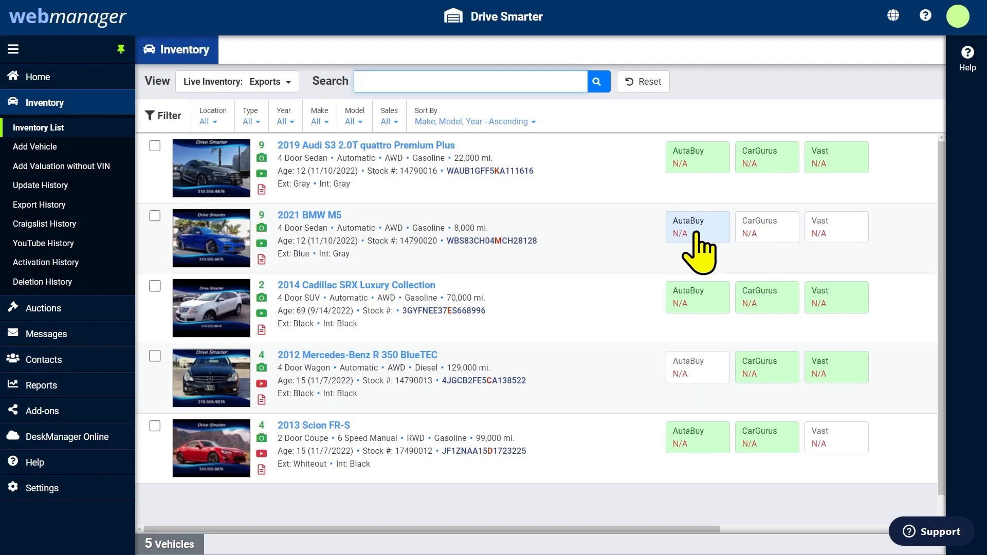
# Turn on AutaBuy and CarGurus for the 2021 BMW M5, and CarGurus off for the 2019 Audi S3
pyautogui.click(697, 234)
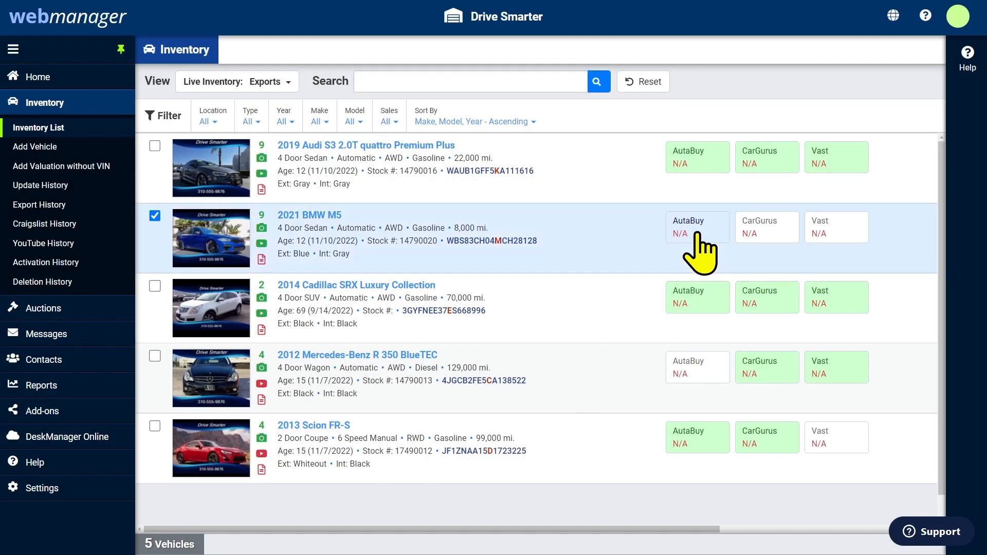
pyautogui.click(766, 235)
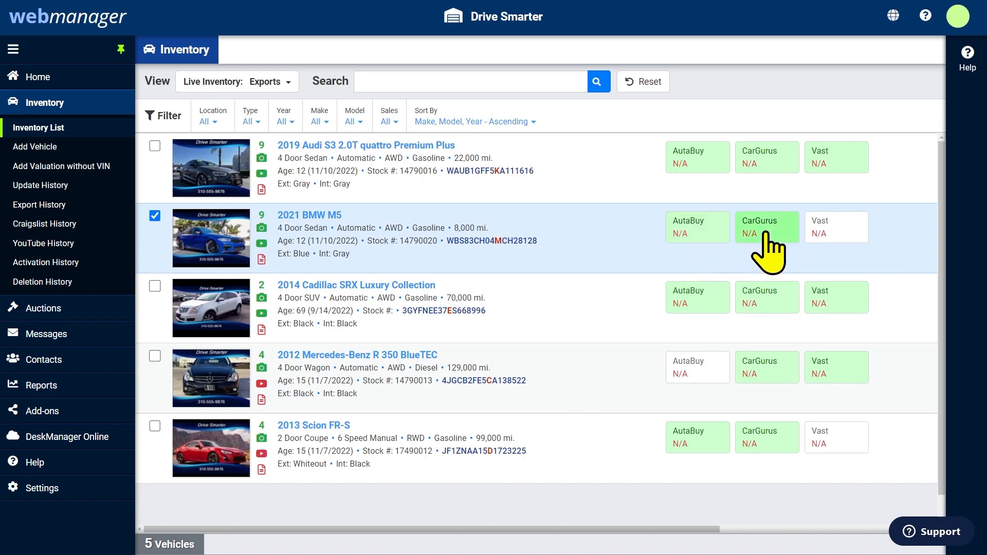
pyautogui.click(761, 167)
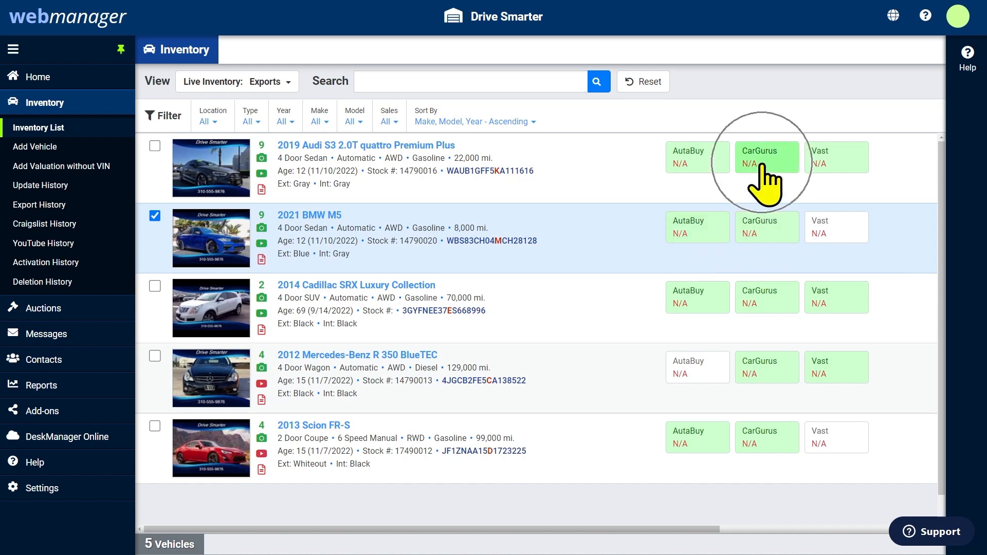